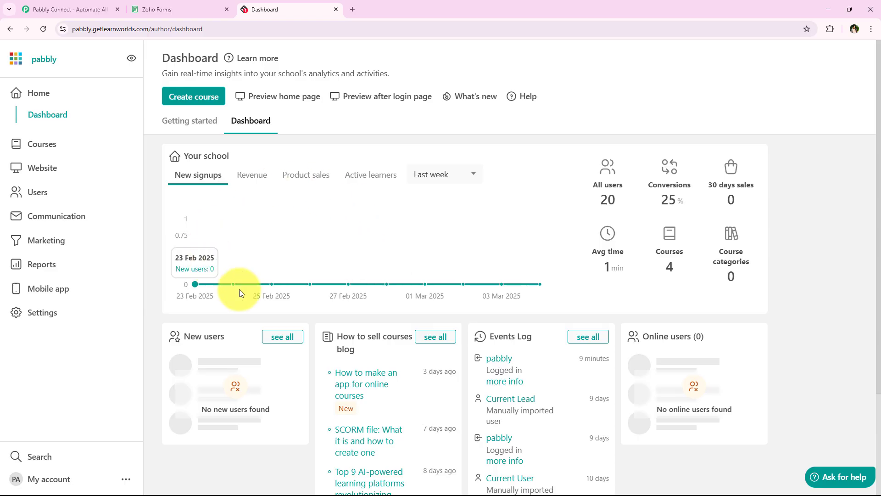
Step: Switch to the Pabbly Connect website and sign in to the existing account
click(163, 5)
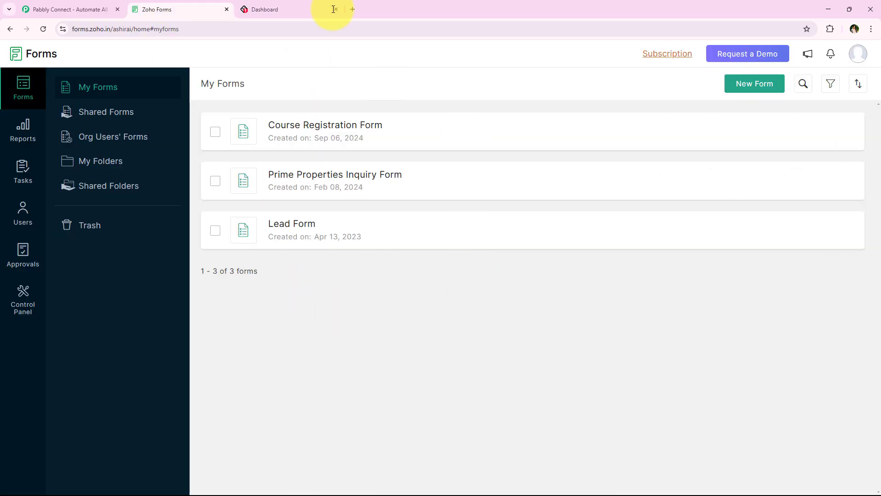
click(105, 8)
click(141, 30)
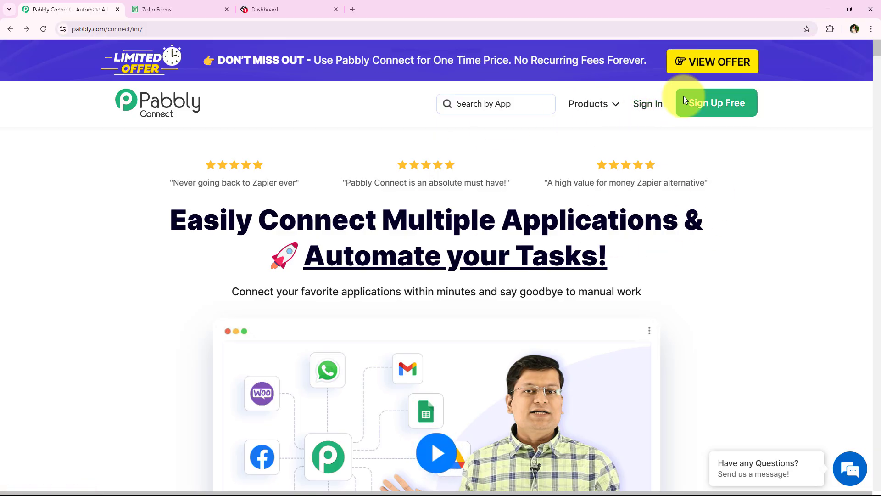
click(655, 110)
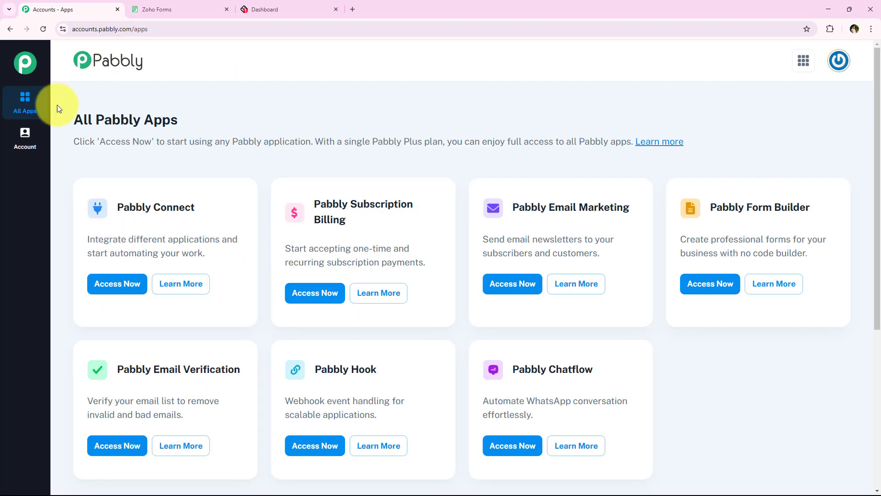
triple_click(98, 119)
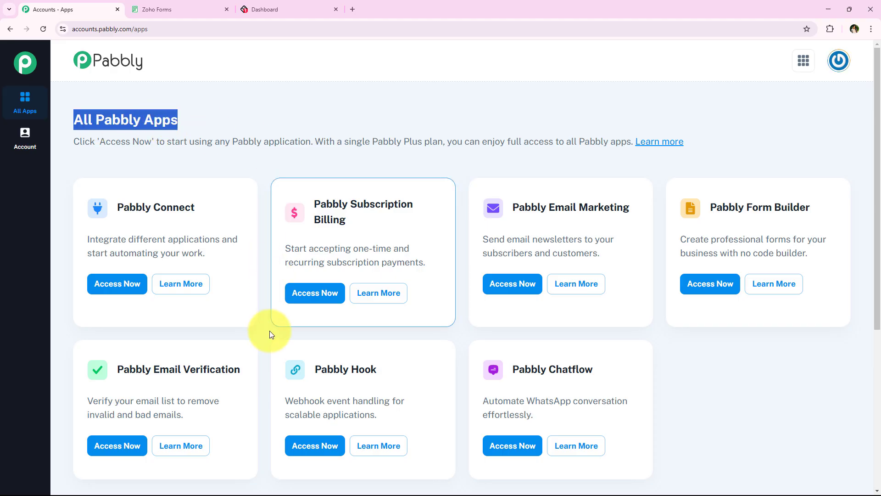
scroll(267, 335, down, 2)
scroll(264, 344, up, 2)
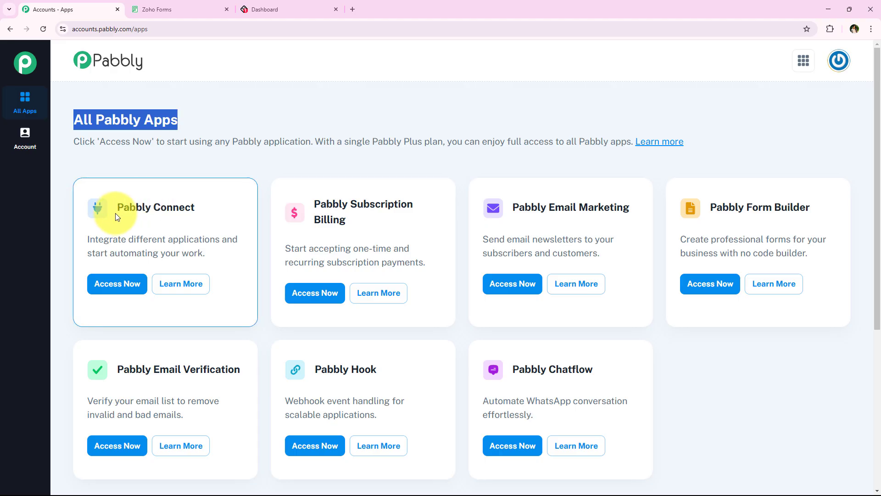
drag(117, 211, 225, 239)
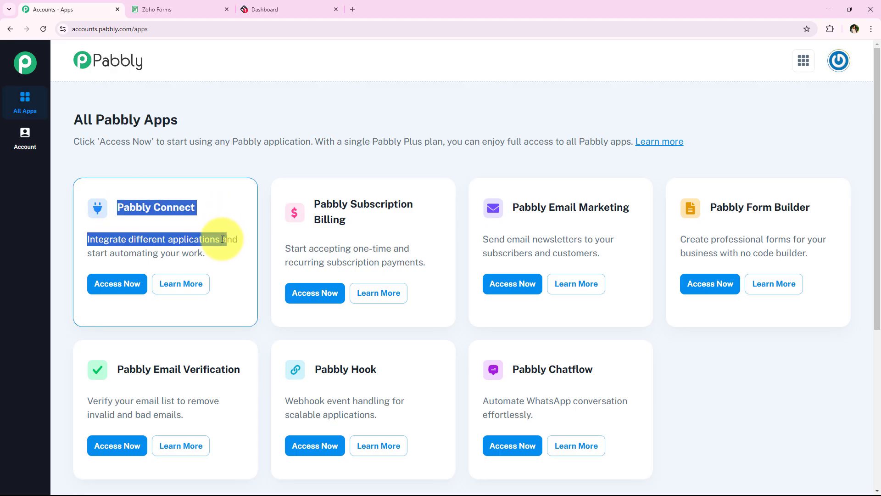
click(223, 239)
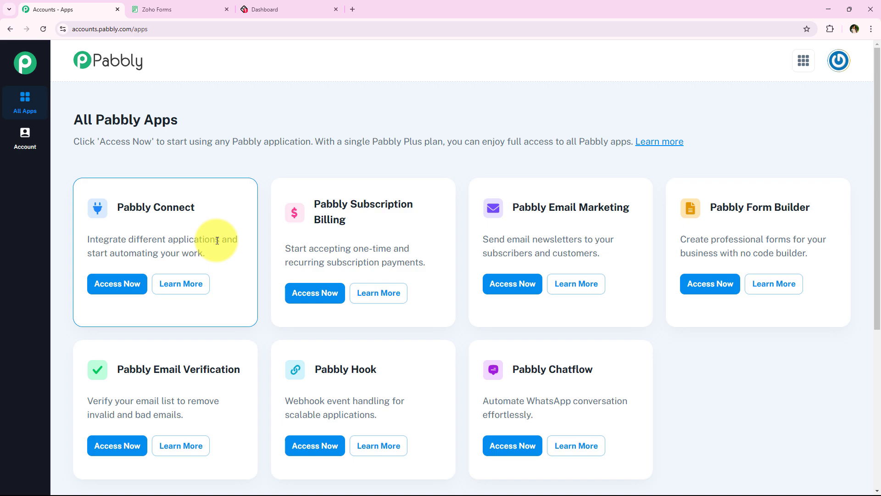
click(162, 5)
click(305, 5)
click(95, 12)
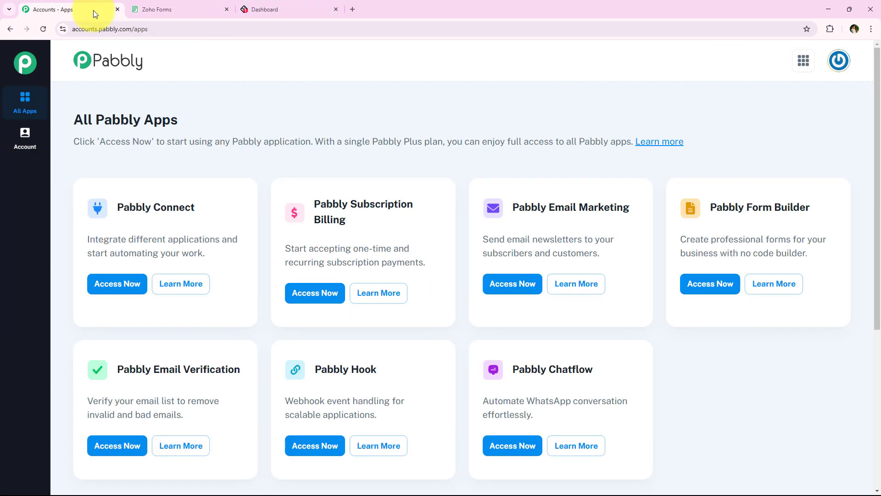
Step: Access Pabbly Connect from the apps overview and start a new workflow in the Automations folder
click(118, 284)
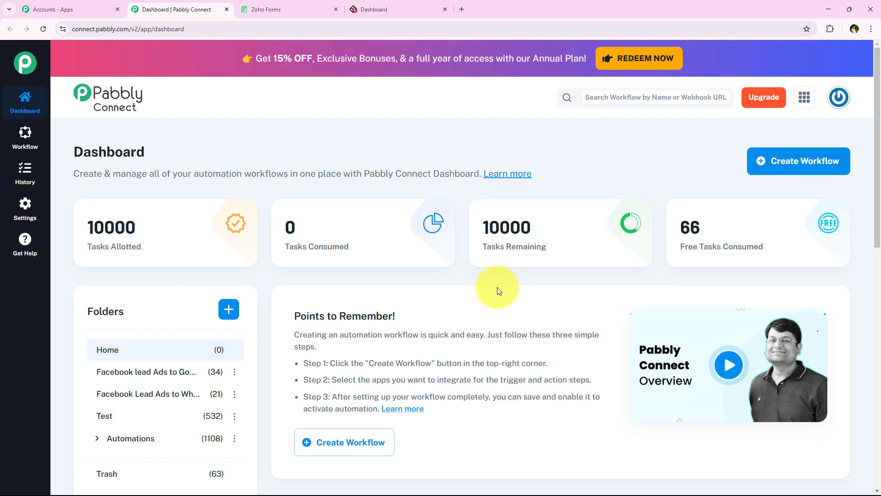
click(799, 172)
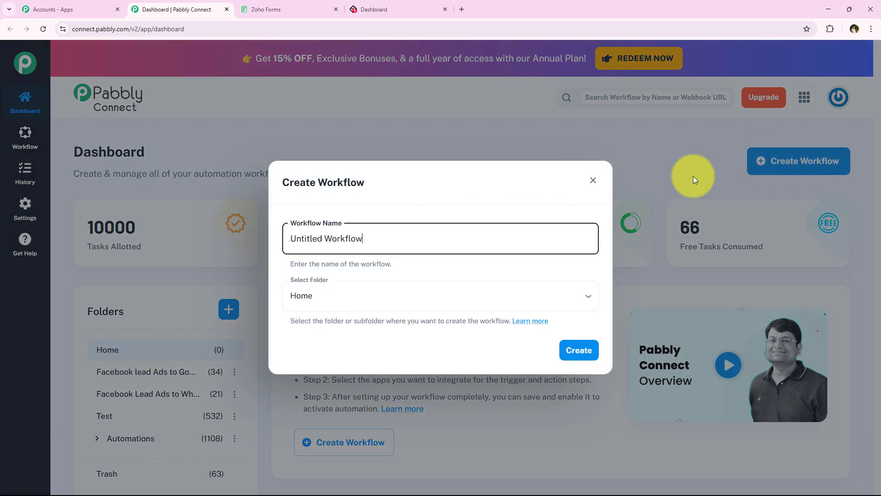
triple_click(370, 235)
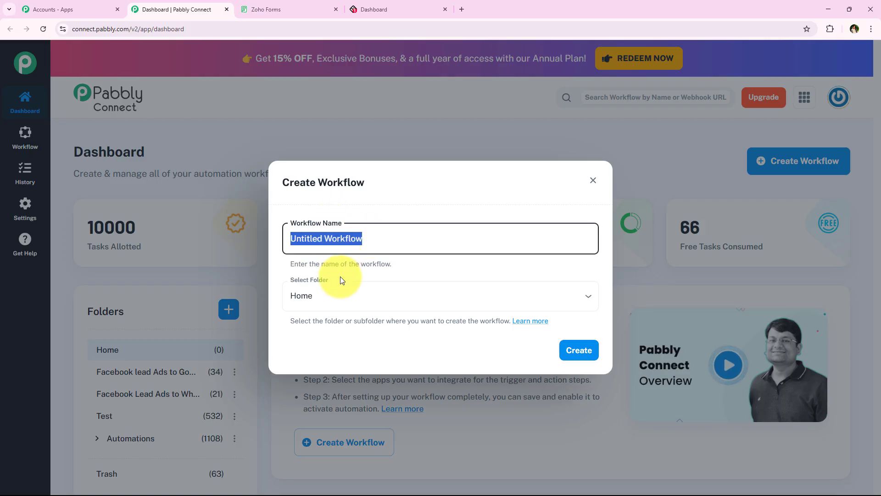
click(325, 278)
click(353, 271)
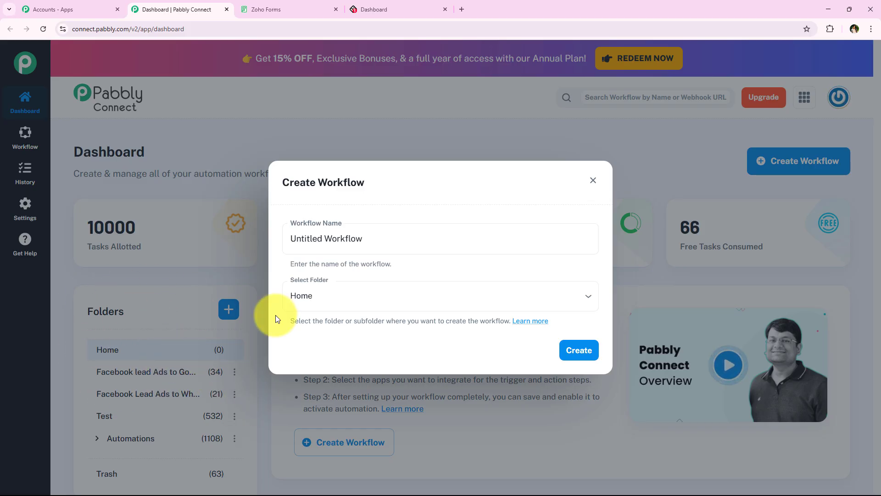
click(355, 317)
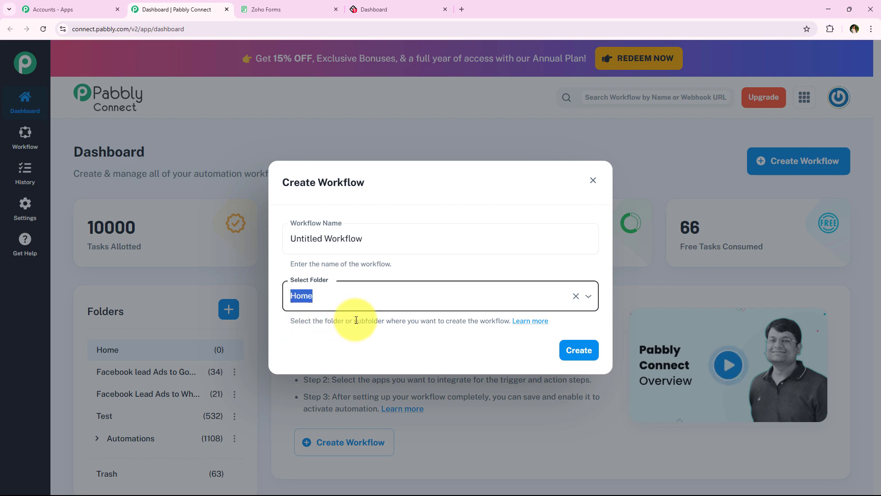
click(455, 338)
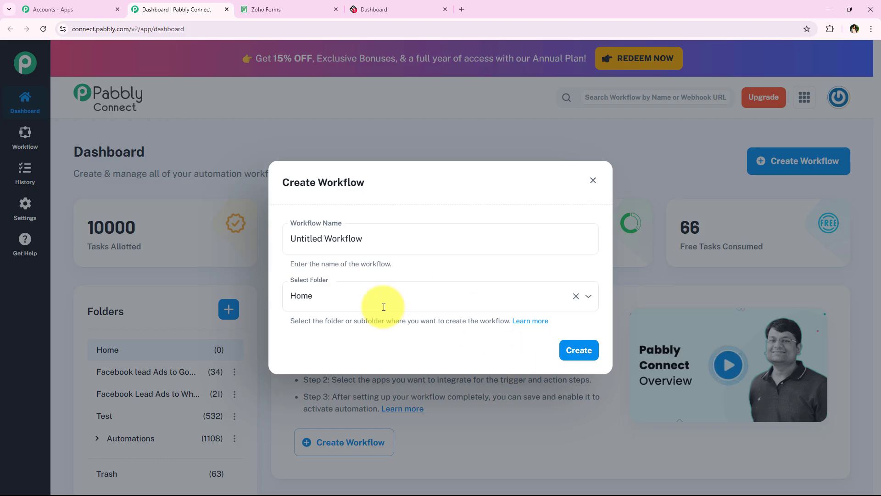
click(421, 297)
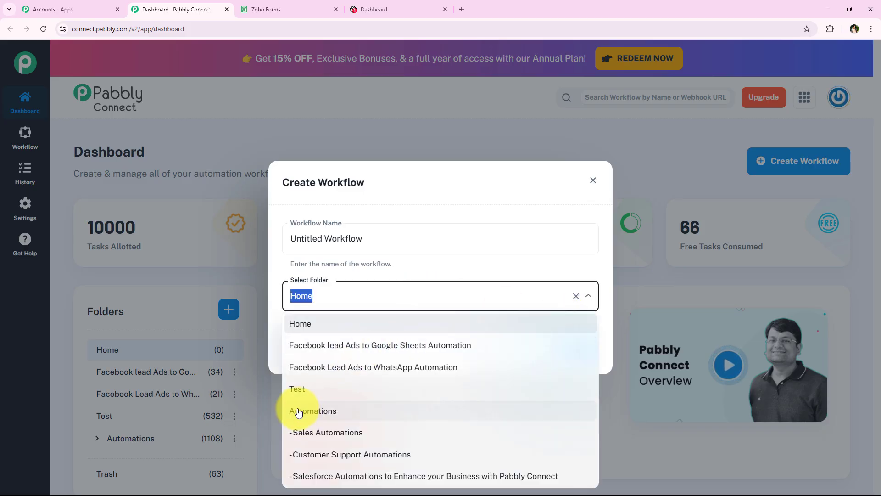
click(393, 412)
Step: Name the workflow "How to Create LearnWorlds User on Zoho Forms Submission | Zoho Forms to LearnWorlds" and create it
triple_click(384, 237)
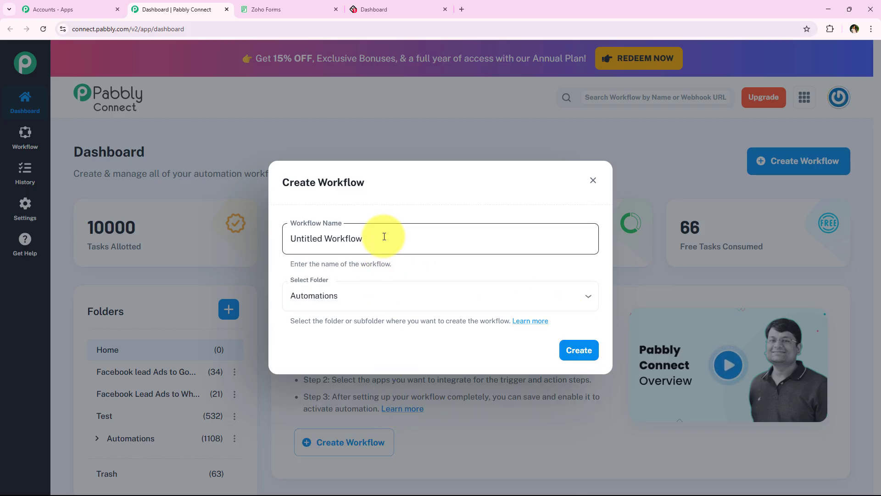
text(How to Create LearnWorlds User on Zoho Forms Submission | Zoho Forms to LearnWorlds)
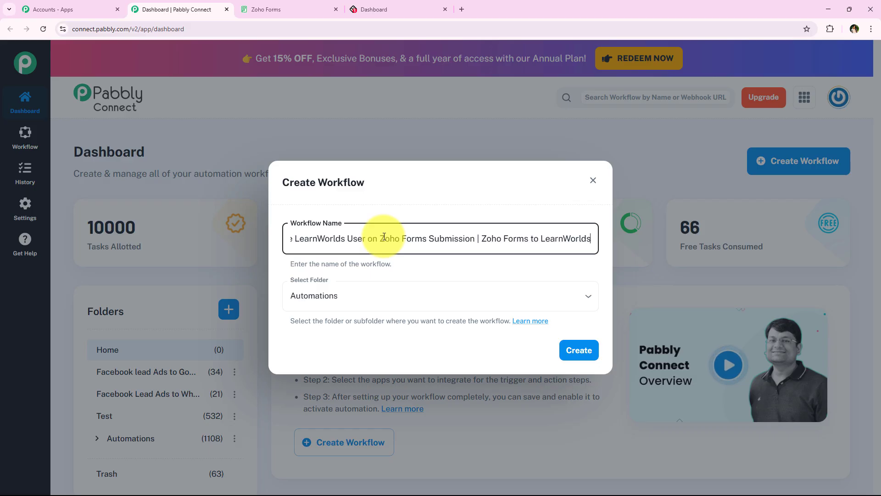
click(419, 261)
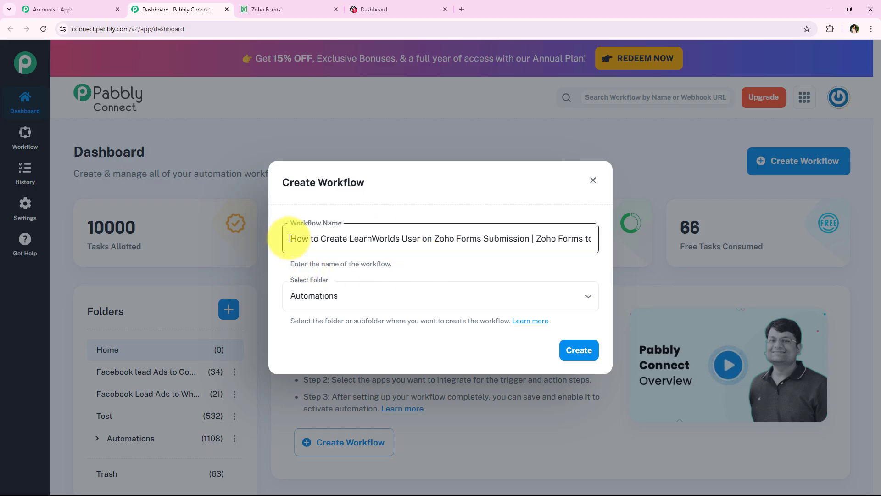
drag(433, 239, 605, 236)
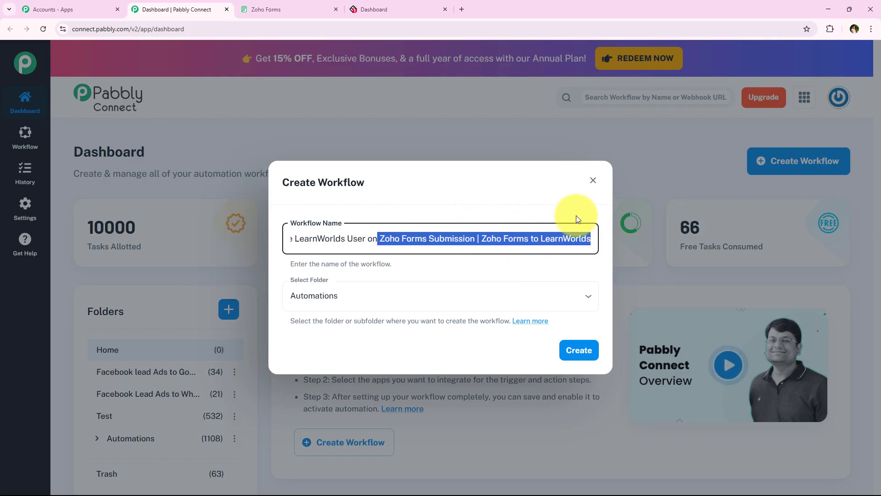
click(592, 351)
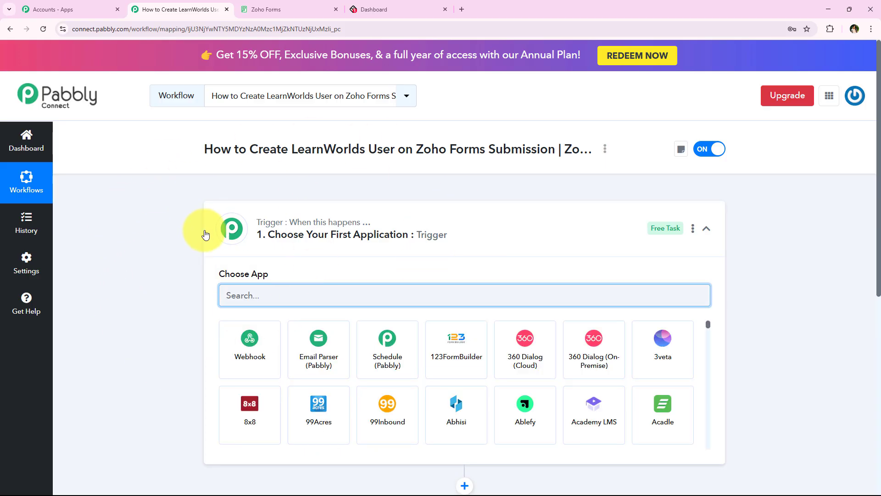
Step: Search for Zoho Forms and choose it as the workflow's trigger application
click(393, 231)
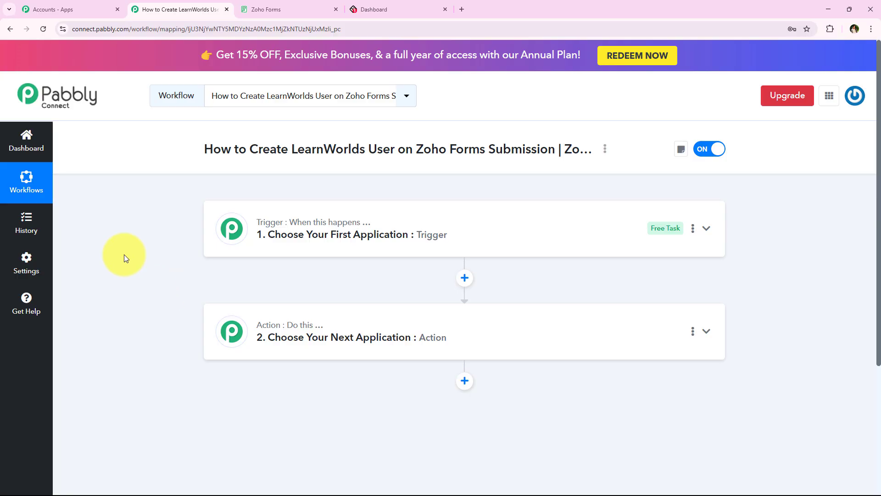
click(373, 232)
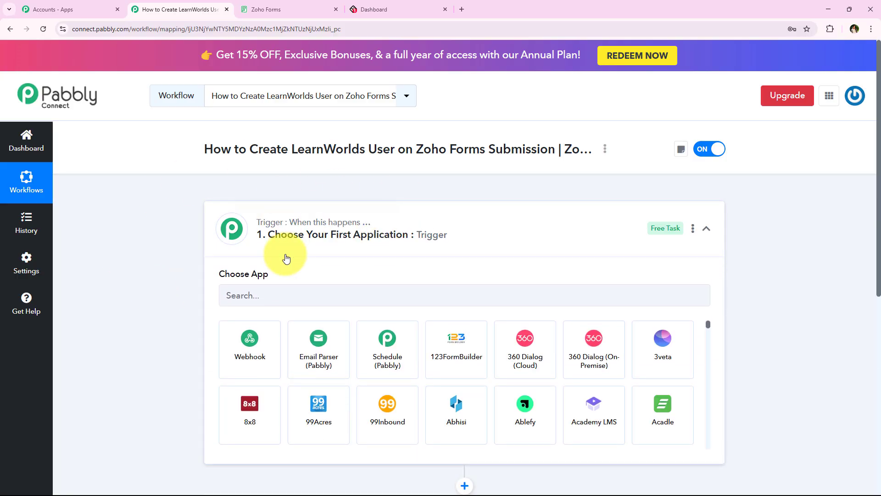
click(301, 294)
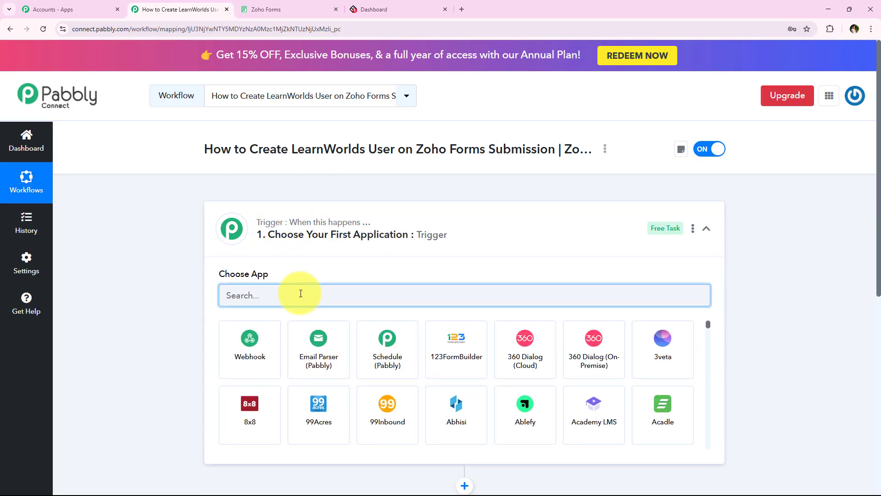
text(Zoho)
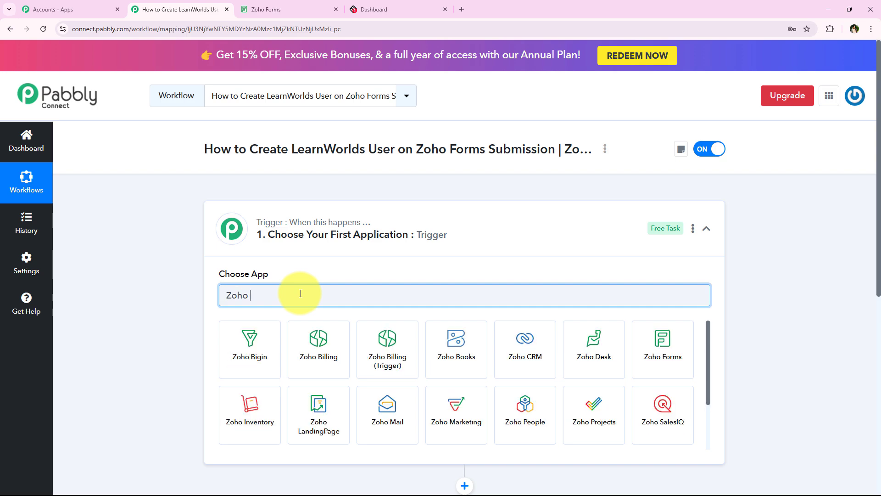
text( Forms)
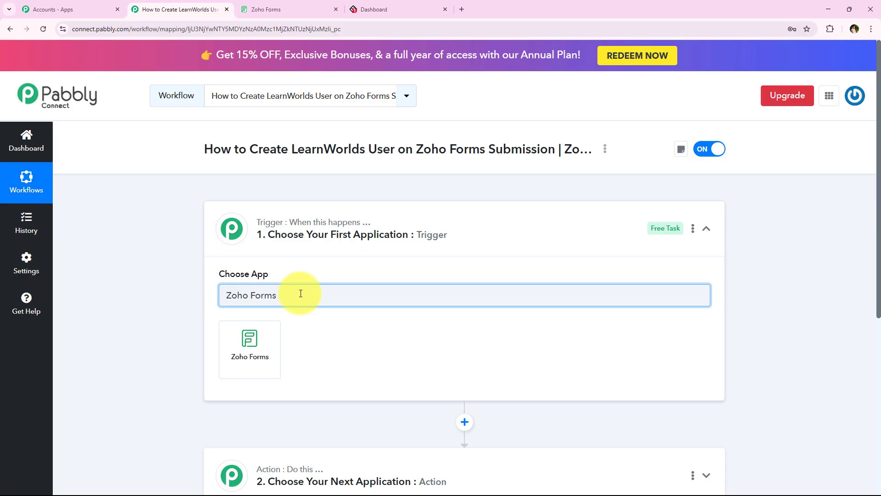
click(273, 343)
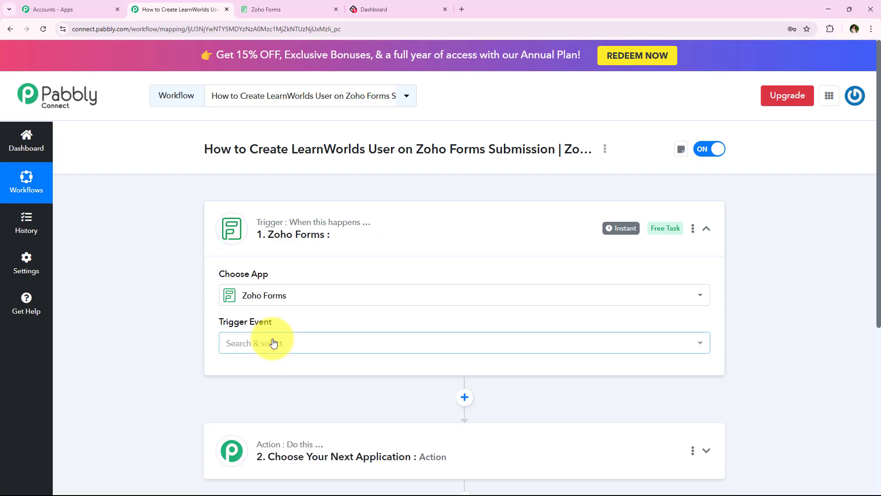
Step: Set the Zoho Forms trigger event to New Form Submitted
drag(225, 323, 285, 328)
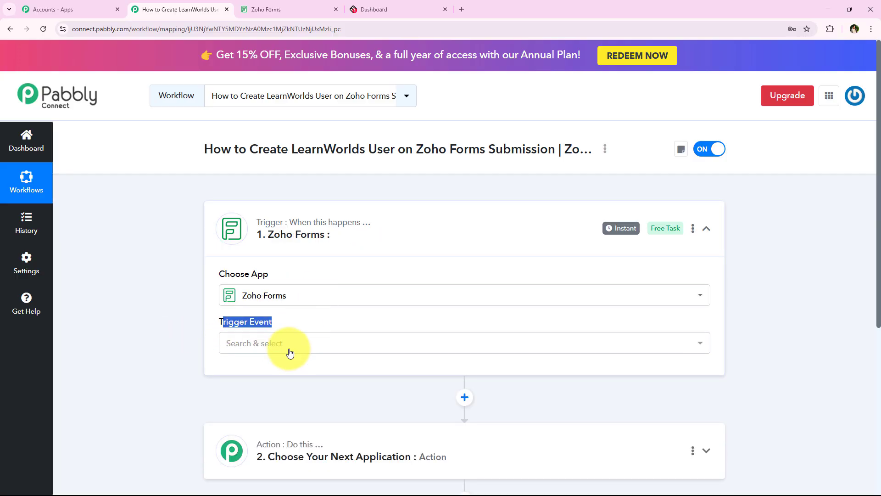
click(289, 346)
scroll(153, 326, down, 1)
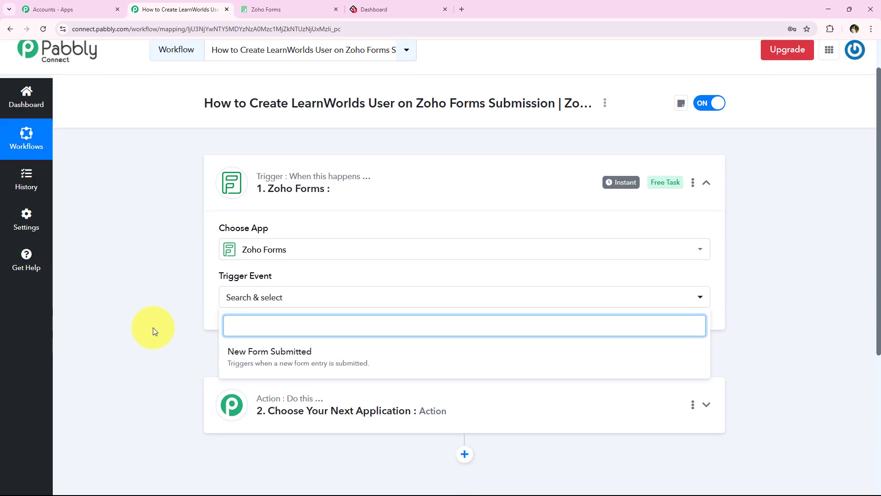
click(436, 365)
Step: Review the webhook setup instructions of the Zoho Forms trigger and copy its webhook URL
scroll(182, 290, down, 1)
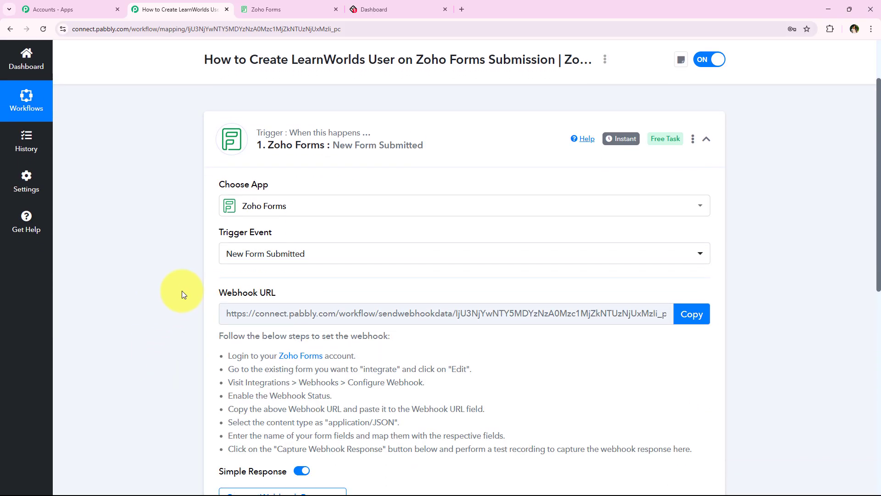
scroll(183, 293, down, 2)
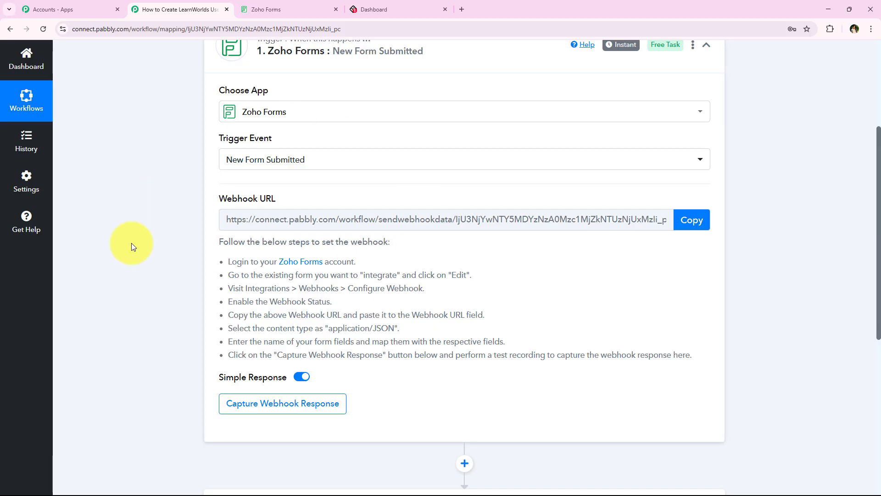
scroll(165, 315, up, 1)
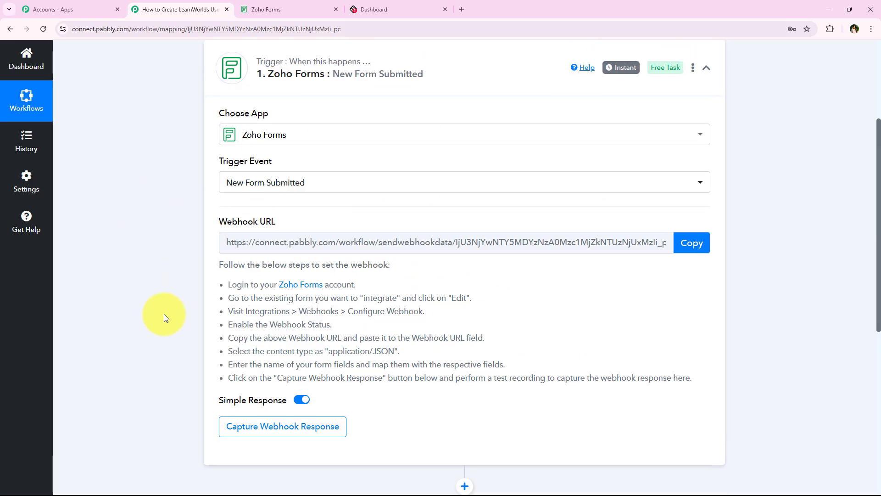
scroll(164, 314, up, 4)
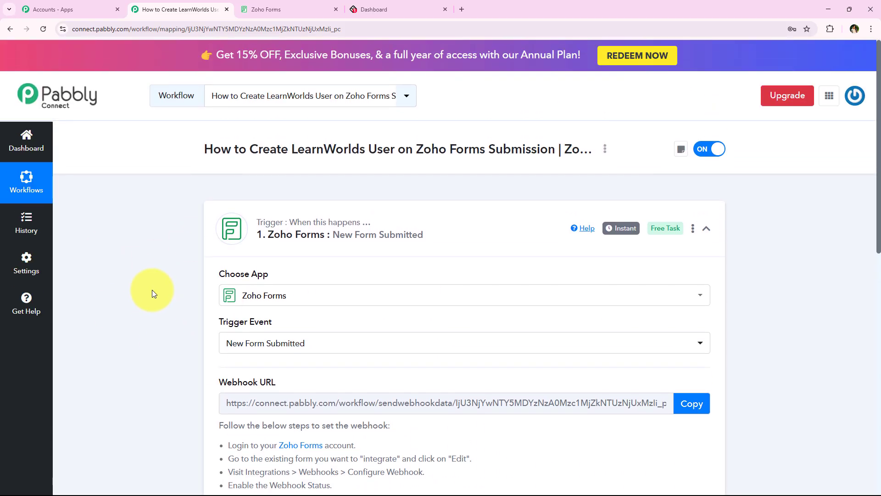
scroll(167, 291, down, 3)
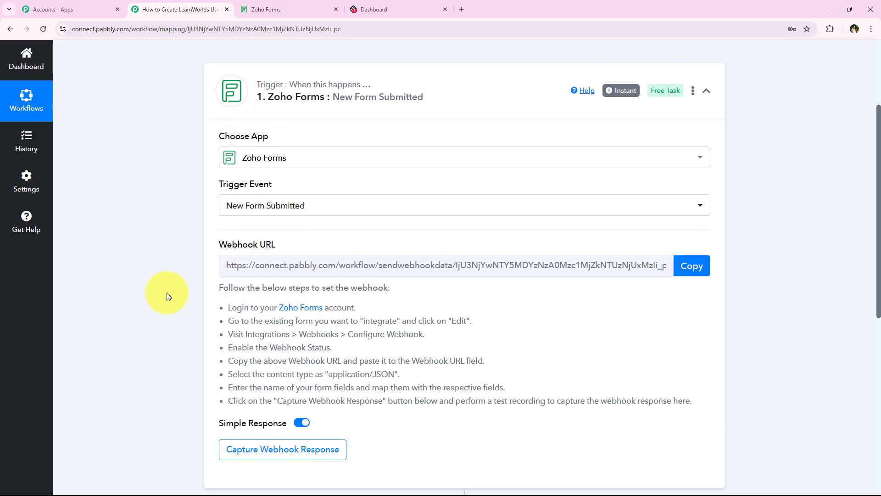
scroll(166, 292, down, 1)
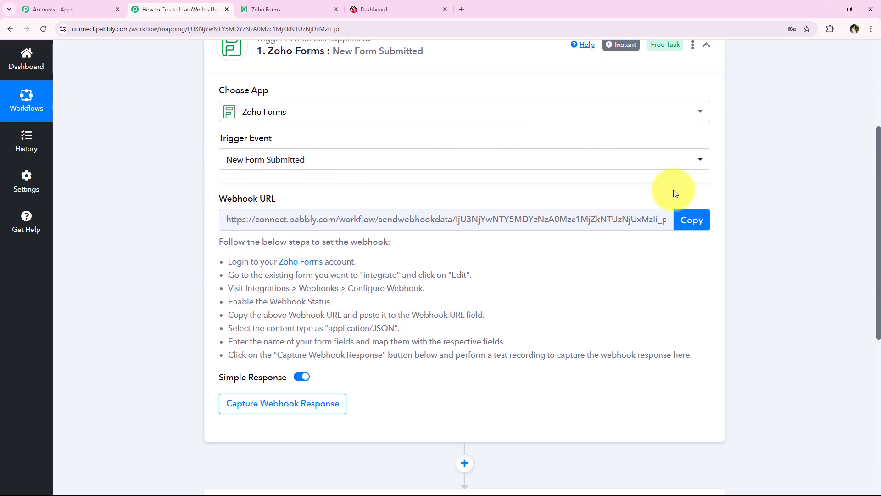
click(692, 220)
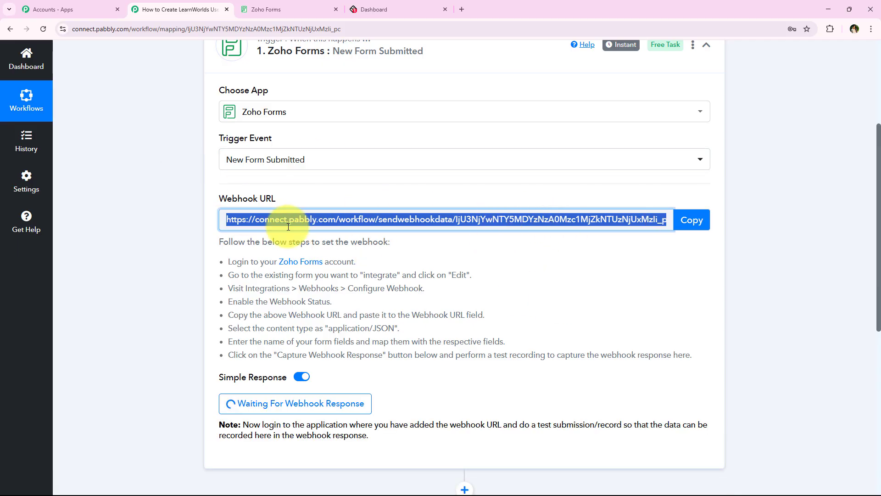
Step: Read the trigger's setup steps on editing the form, configuring its webhook and pasting the webhook URL
drag(224, 265, 371, 265)
drag(226, 276, 471, 275)
click(157, 291)
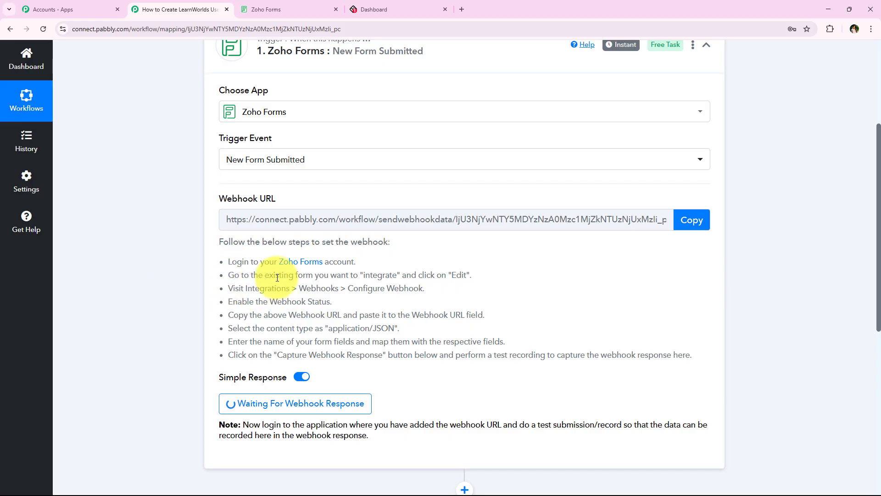
drag(301, 286, 445, 287)
click(445, 290)
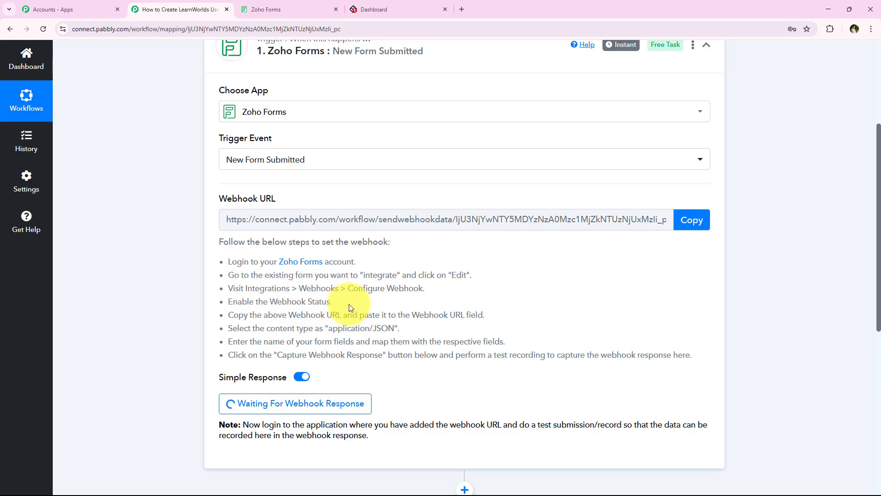
drag(216, 314, 486, 316)
click(507, 303)
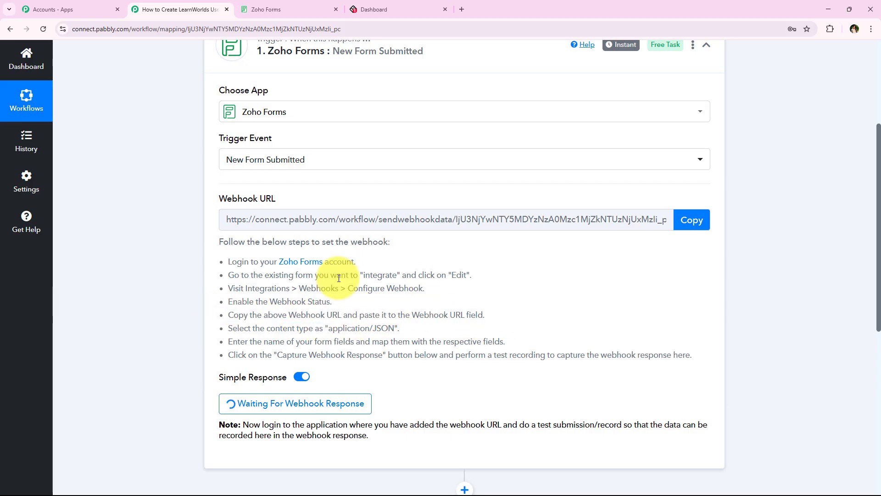
Step: Switch to Zoho Forms, edit the Course Registration Form and open its Webhooks integration settings
click(267, 6)
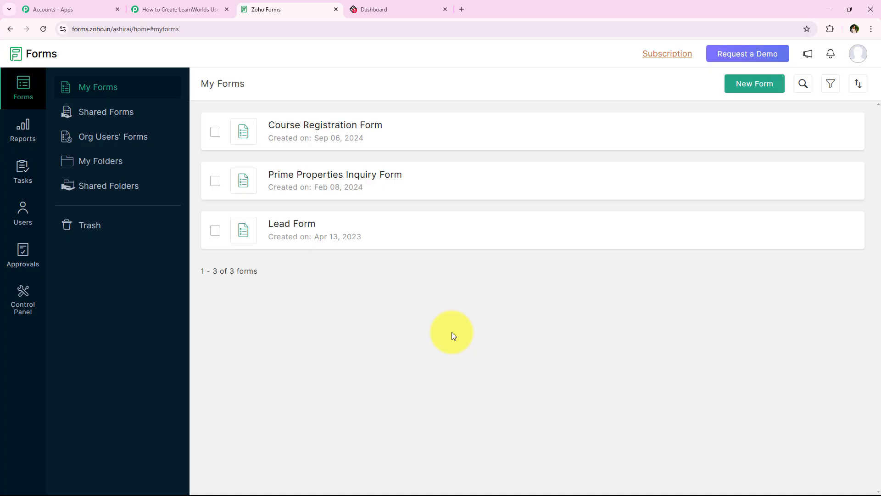
mouse_move(277, 131)
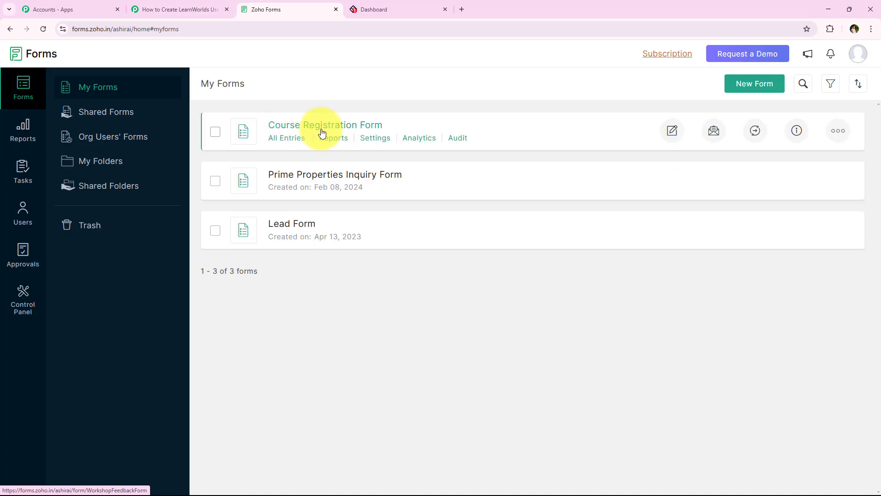
click(671, 132)
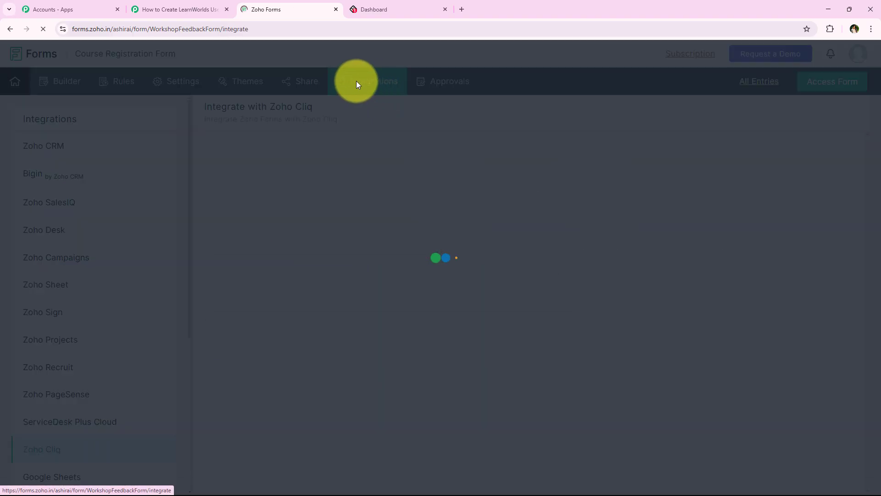
scroll(117, 268, down, 5)
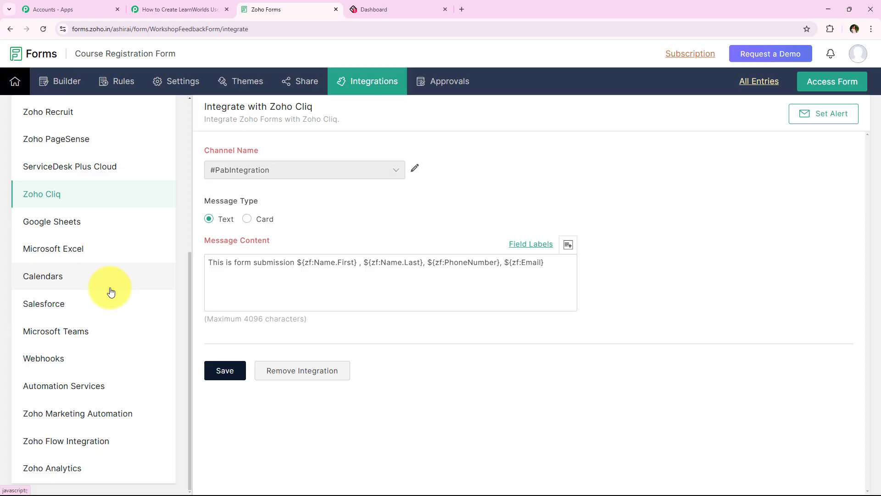
click(68, 360)
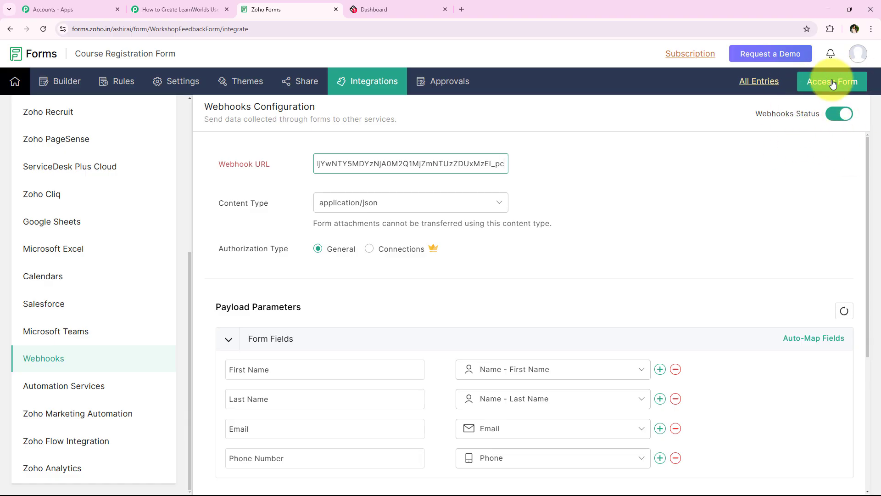
Step: Replace the form's existing webhook URL with the one copied from the Pabbly Connect trigger
key(ctrl+a)
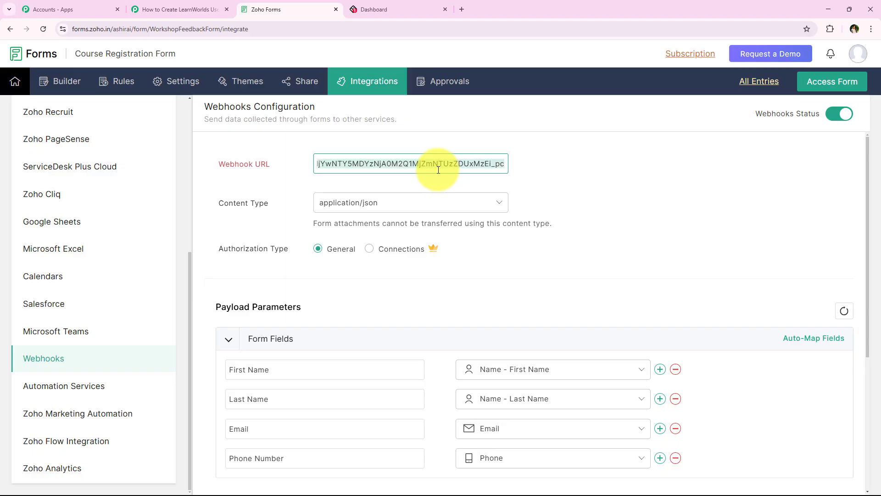
key(BackSpace)
click(349, 165)
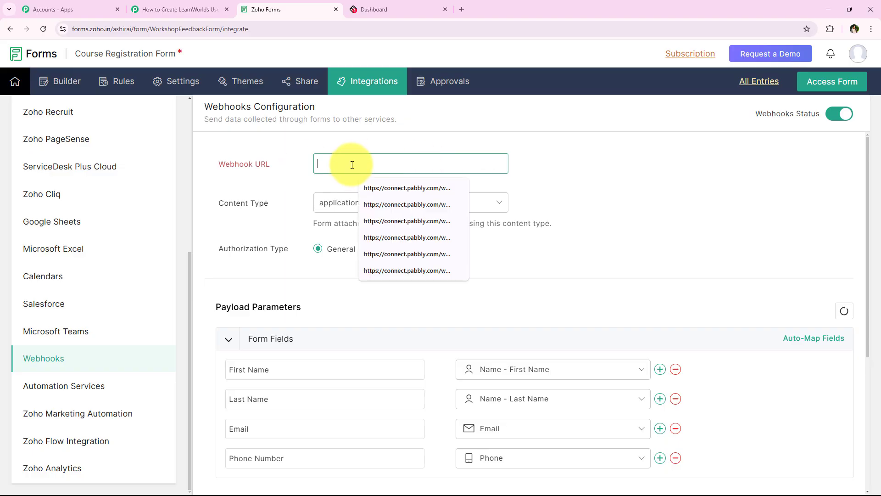
right_click(351, 165)
click(386, 256)
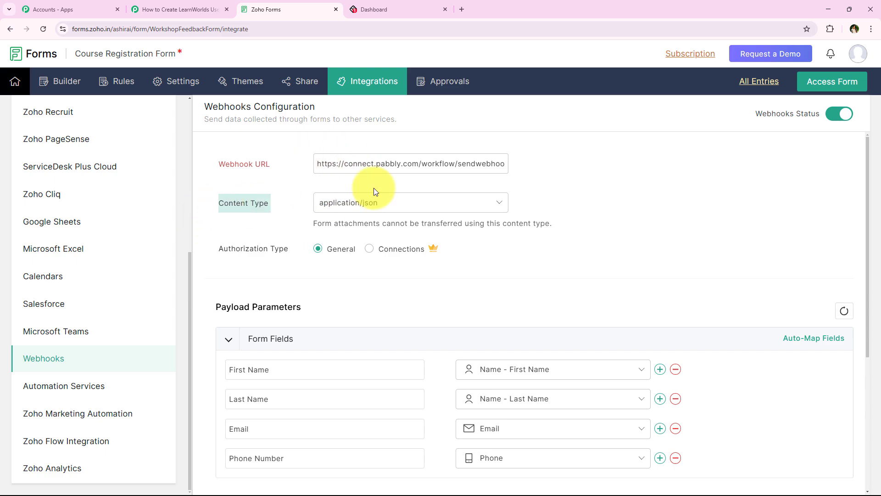
Step: Set the webhook's content type to application/json, check the payload parameter mappings and save the configuration
click(373, 200)
click(428, 225)
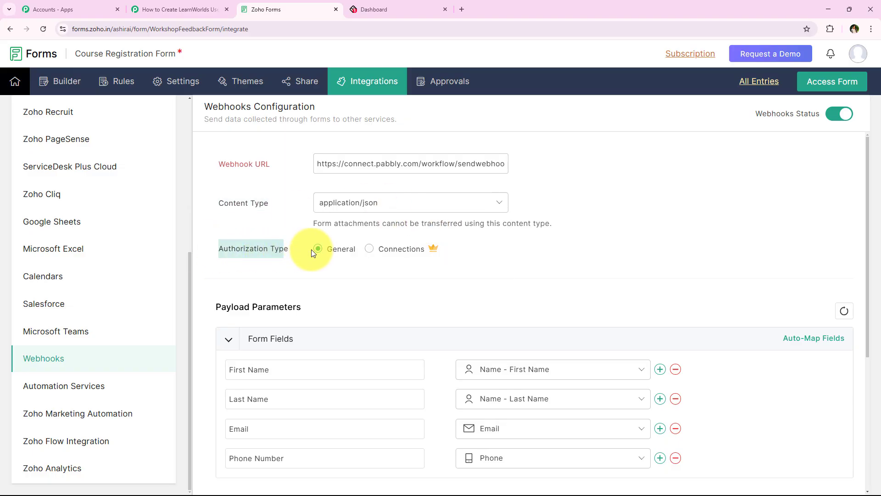
scroll(290, 238, down, 2)
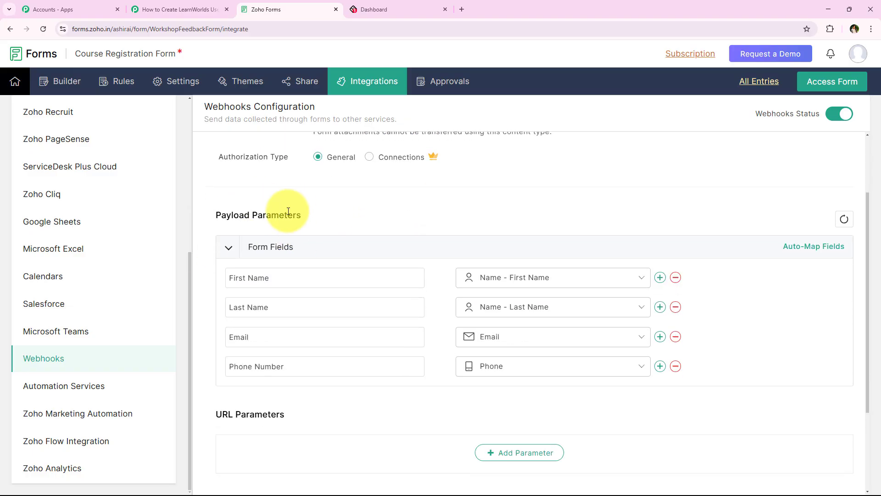
scroll(403, 330, down, 3)
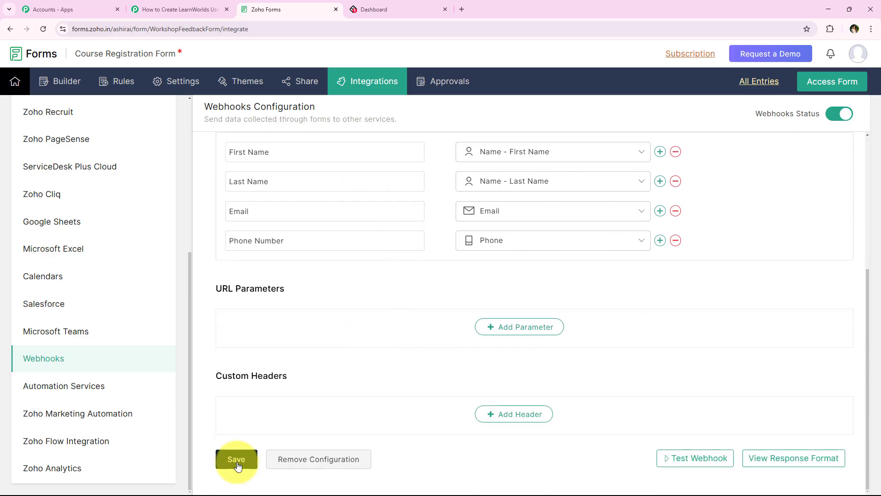
click(237, 460)
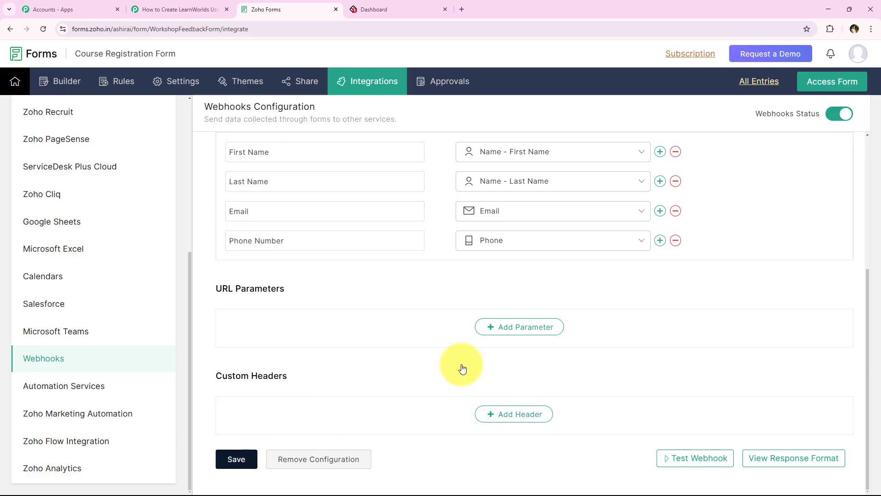
click(234, 458)
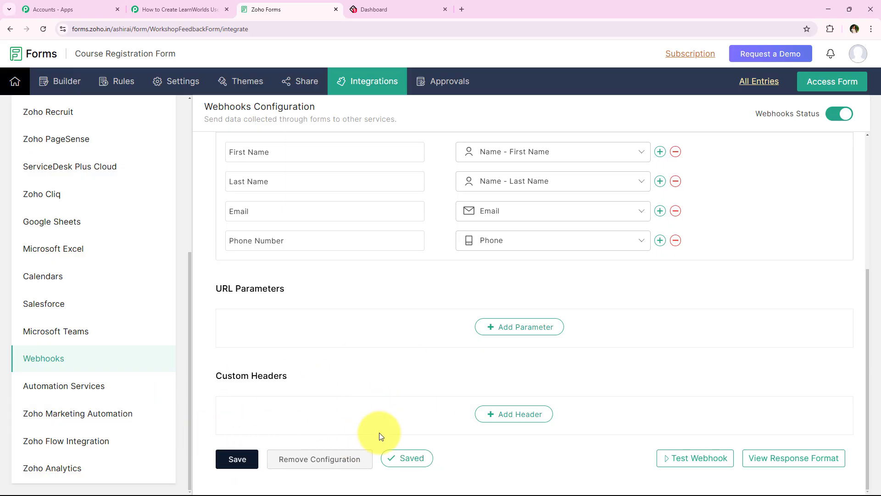
scroll(395, 397, up, 5)
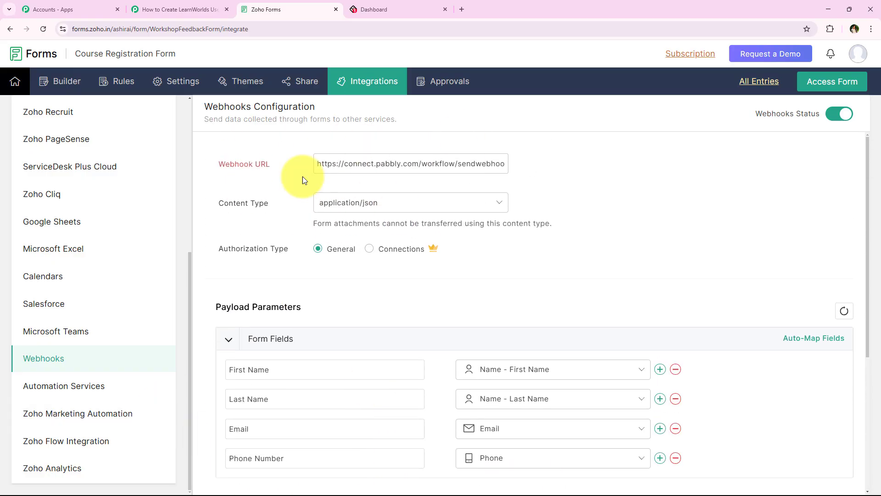
Step: Switch to the Pabbly Connect workflow and read the trigger's note about making a test submission
click(179, 9)
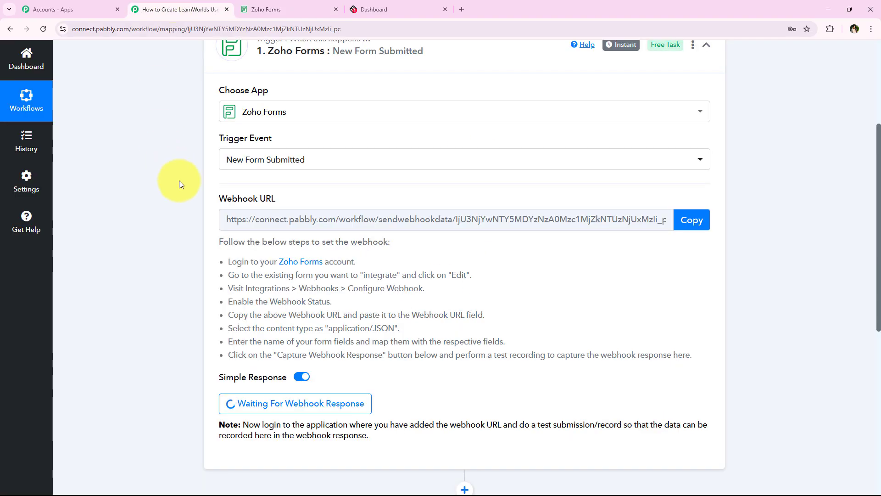
scroll(188, 179, down, 1)
scroll(188, 183, up, 3)
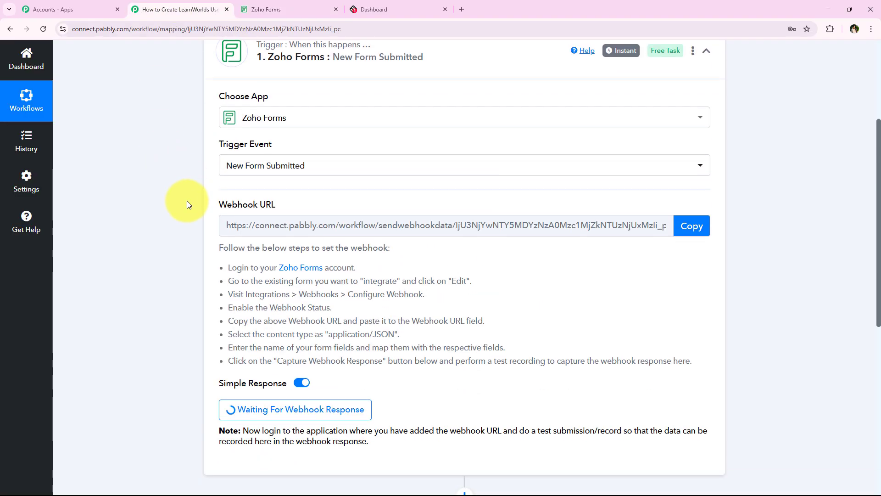
scroll(203, 156, down, 5)
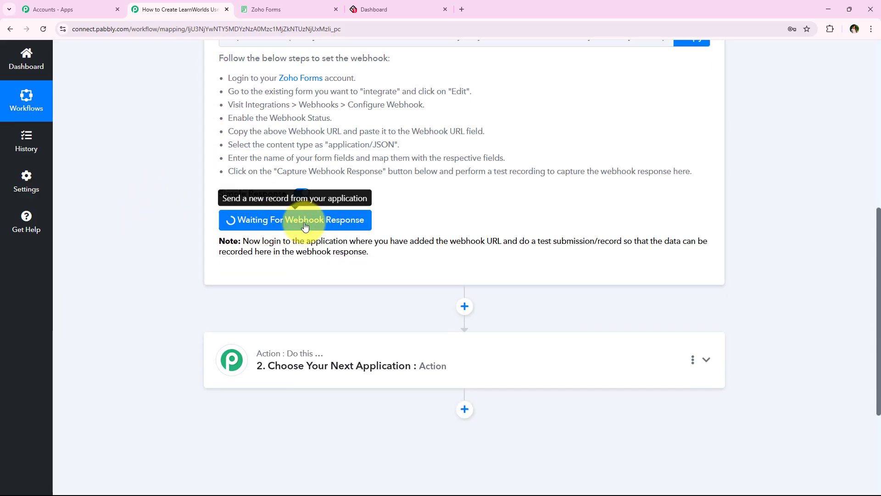
drag(521, 240, 627, 240)
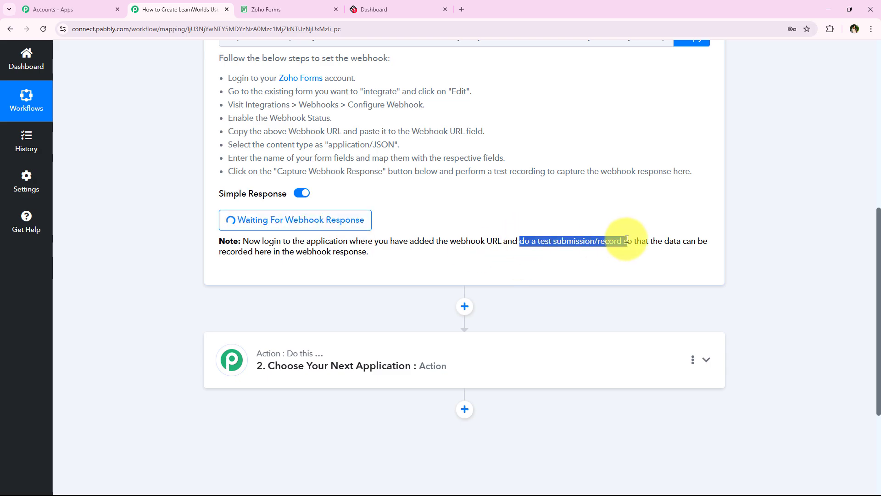
click(592, 294)
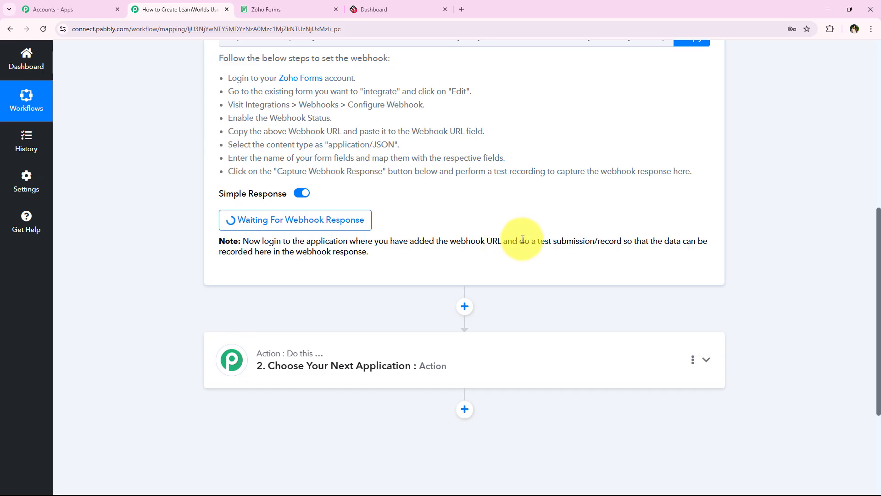
drag(520, 241, 621, 242)
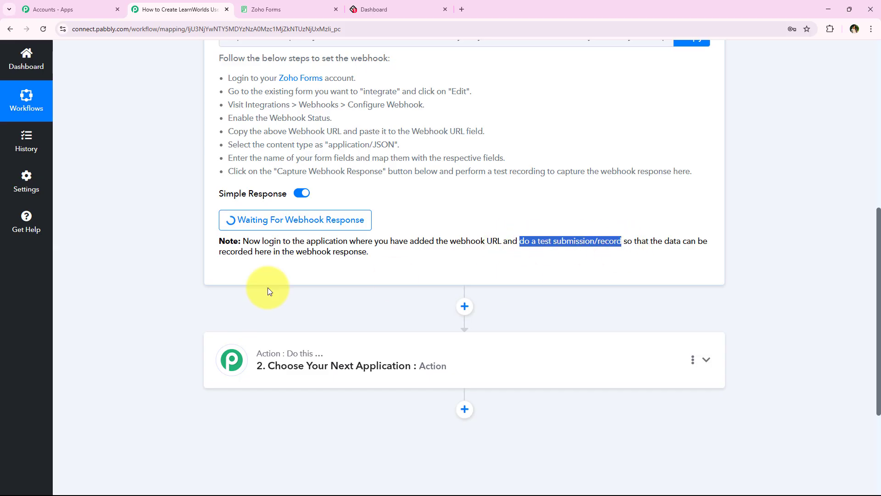
click(188, 298)
Step: Open the live Course Registration Form in Zoho Forms, enter a test user's name, phone and e-mail, and submit it
click(252, 5)
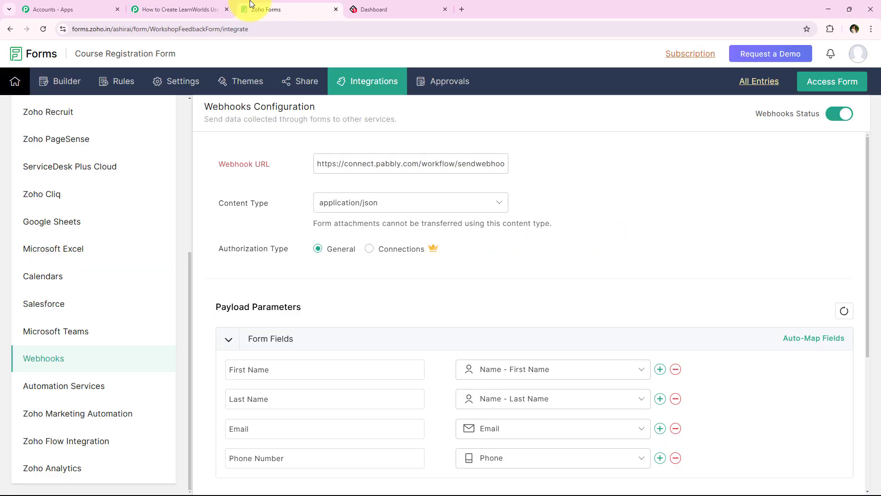
click(811, 91)
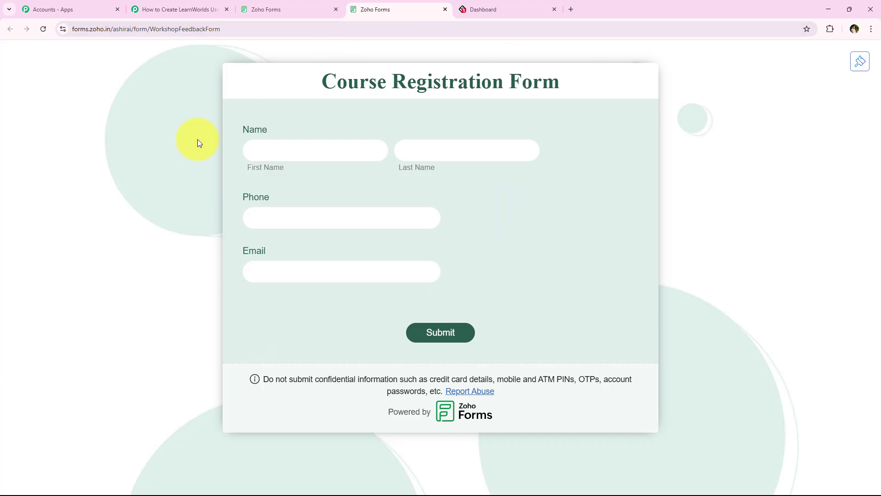
click(311, 150)
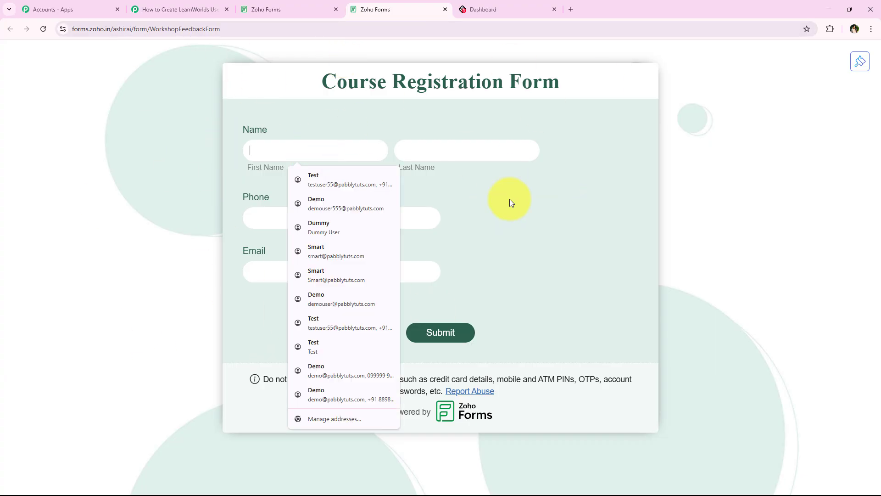
click(328, 226)
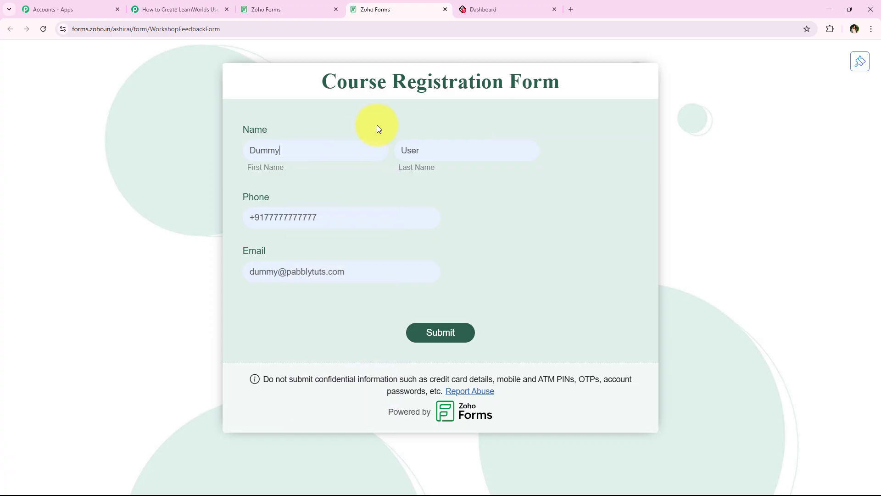
click(280, 273)
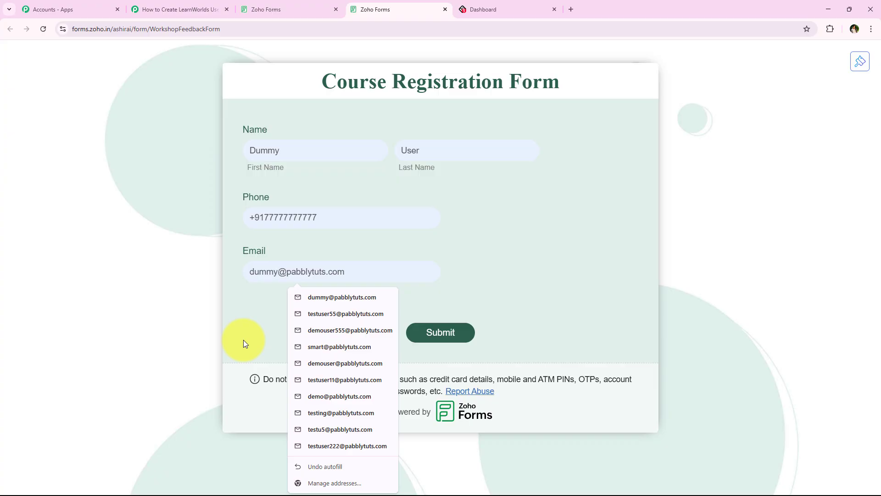
text(user556)
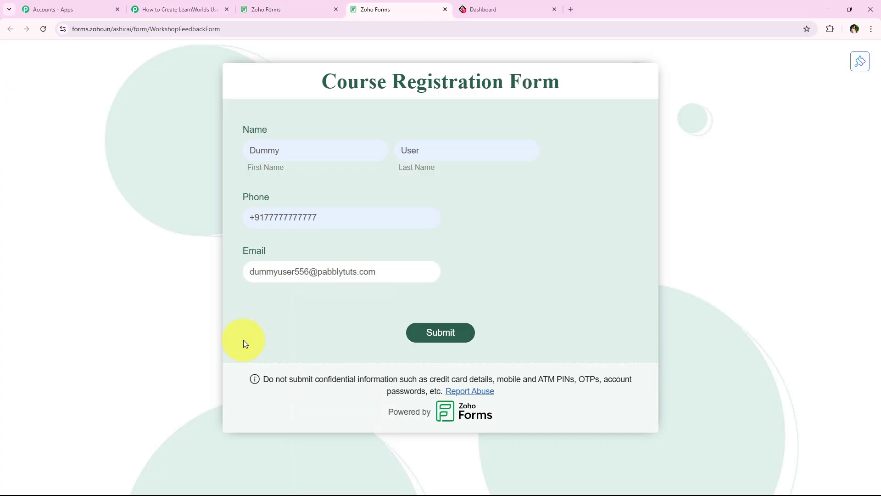
click(466, 339)
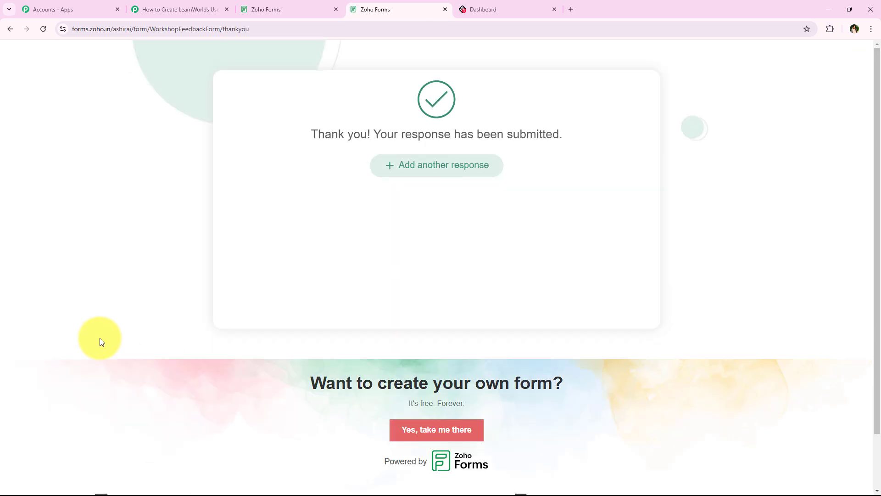
Step: Check the form's submission message, and examine the captured webhook response in the Pabbly Connect workflow
drag(309, 134, 629, 138)
click(573, 258)
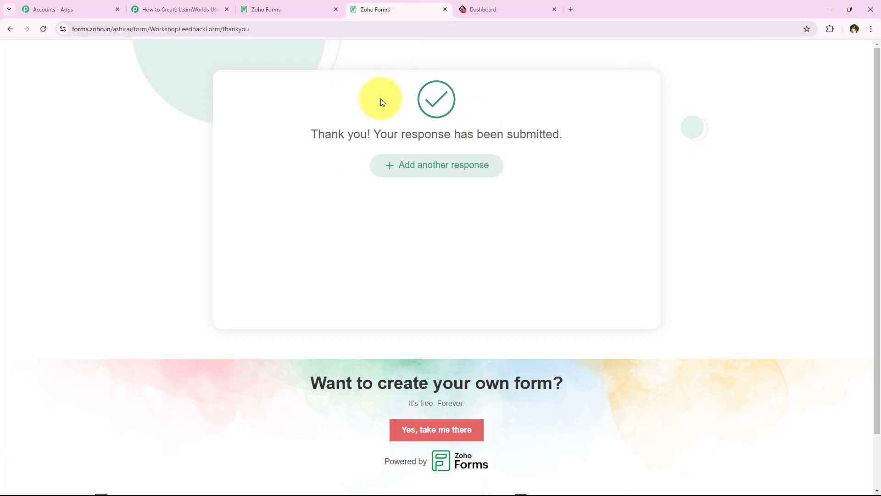
click(183, 10)
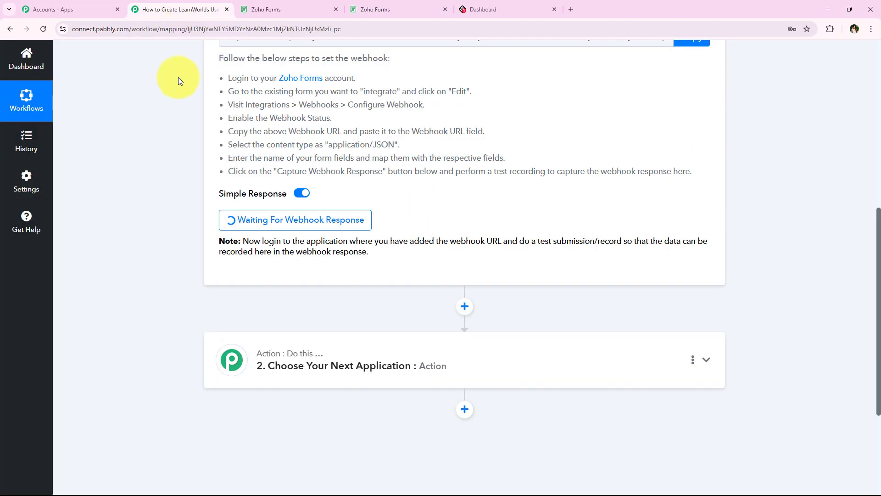
click(387, 9)
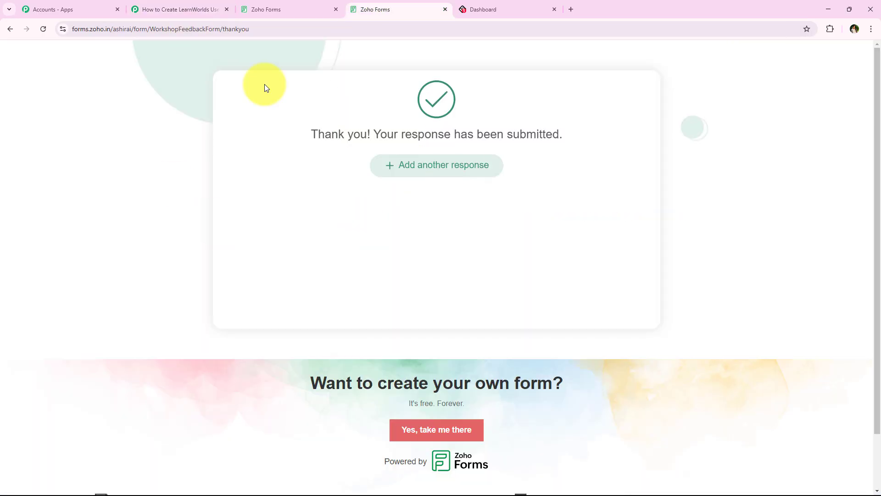
click(148, 9)
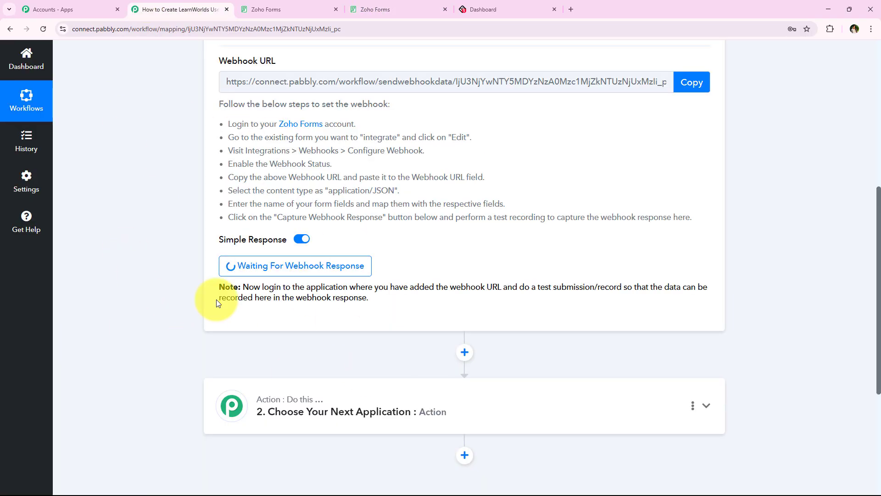
scroll(182, 251, down, 1)
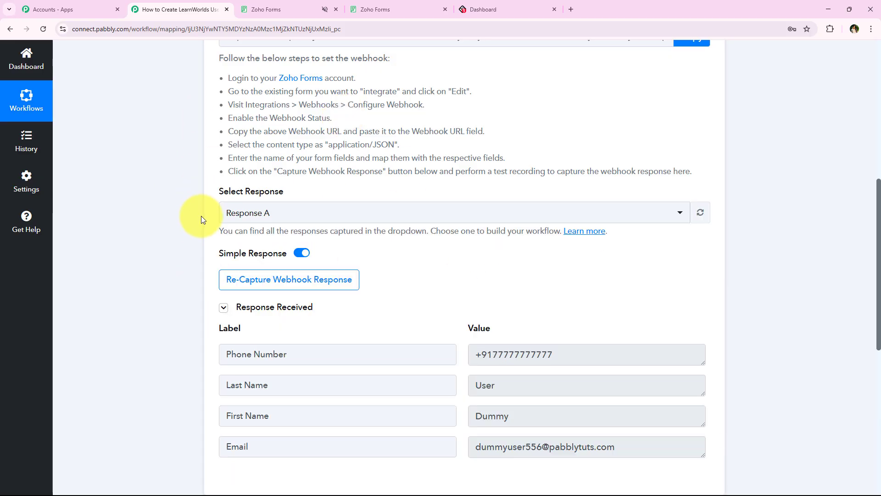
Step: Review the captured webhook response's first name, last name, phone number and email values against the test submission
scroll(360, 198, down, 2)
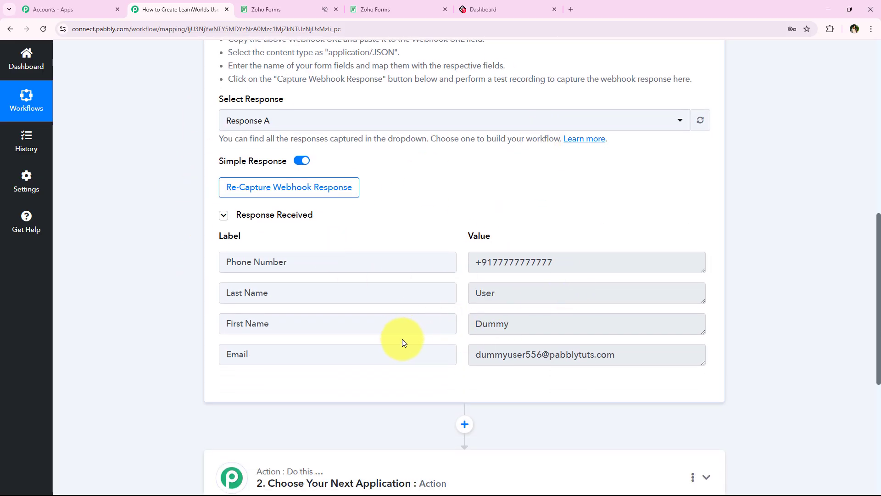
scroll(400, 342, down, 1)
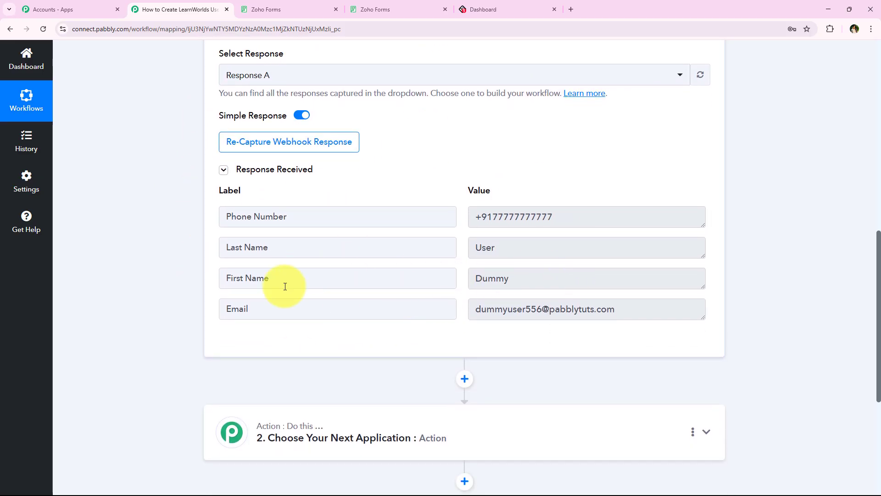
click(607, 278)
click(615, 251)
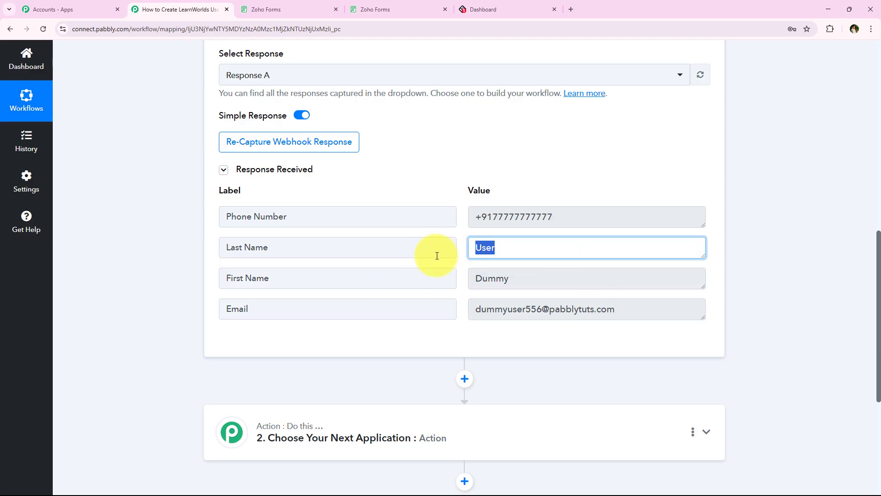
click(437, 252)
click(580, 220)
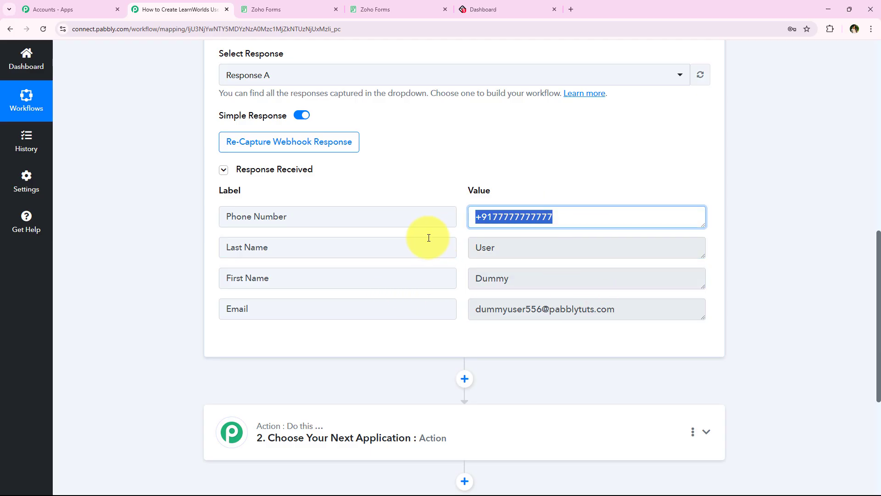
click(661, 316)
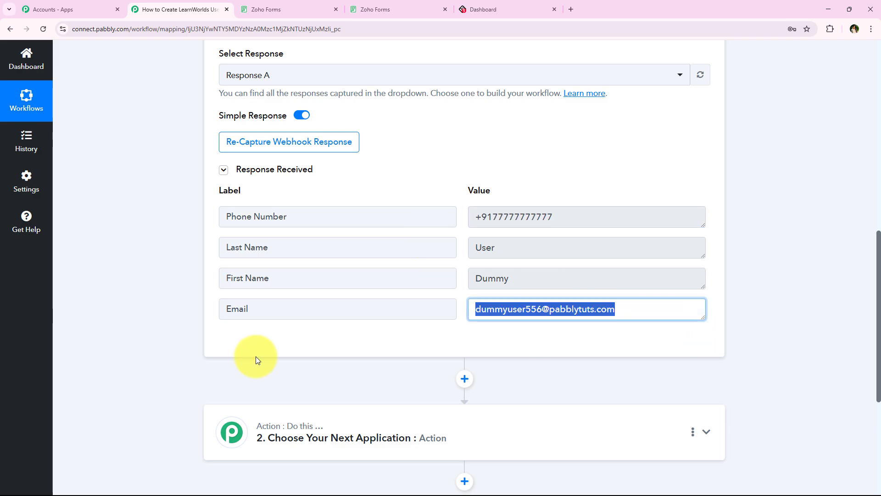
click(164, 360)
scroll(166, 375, up, 12)
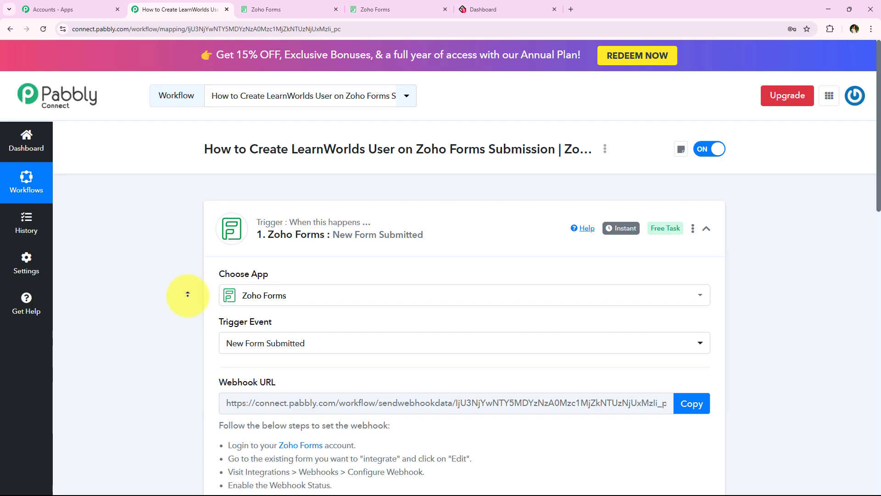
Step: Collapse the Zoho Forms trigger and choose LearnWorlds as the app for the second, action step
click(388, 248)
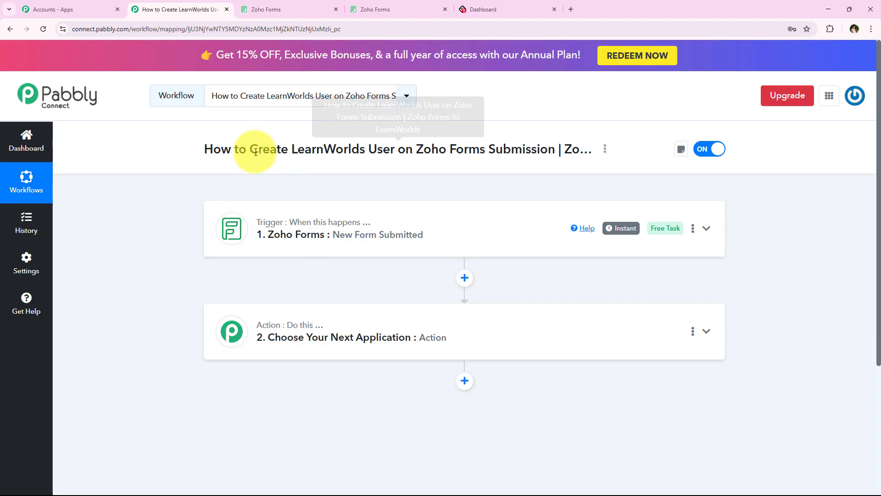
drag(251, 152, 560, 147)
click(356, 326)
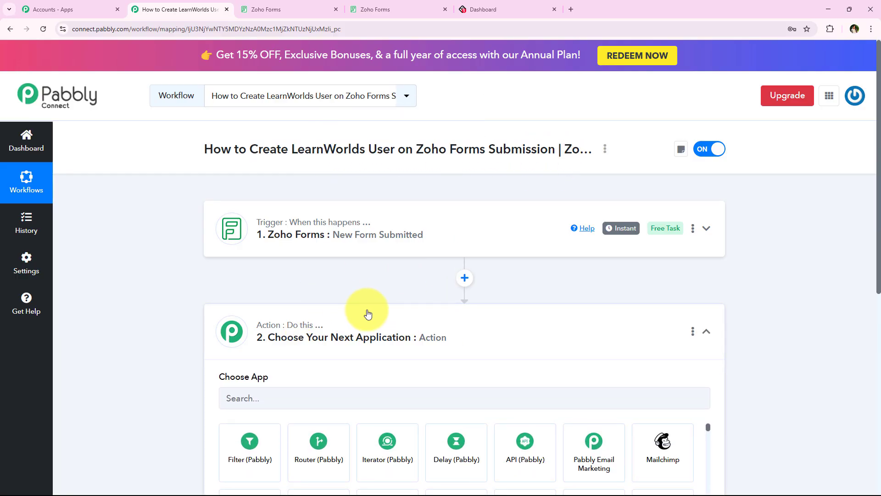
scroll(349, 257, down, 3)
click(325, 236)
text(L)
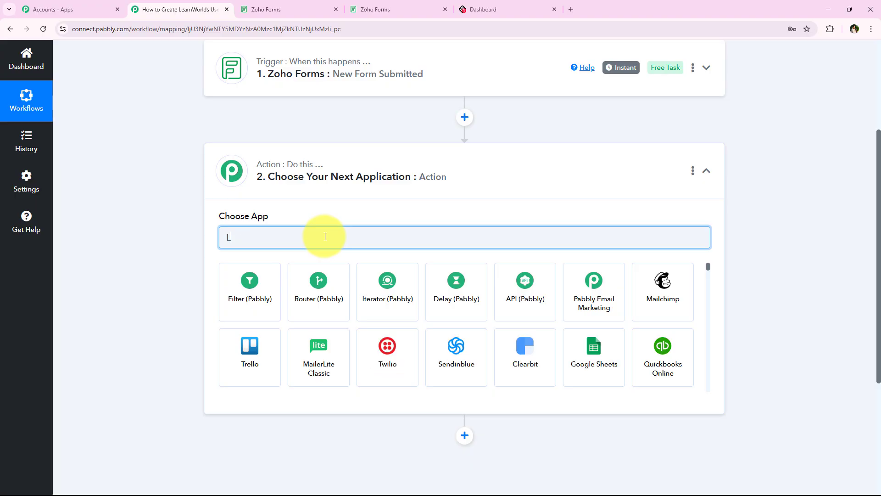
text(ea)
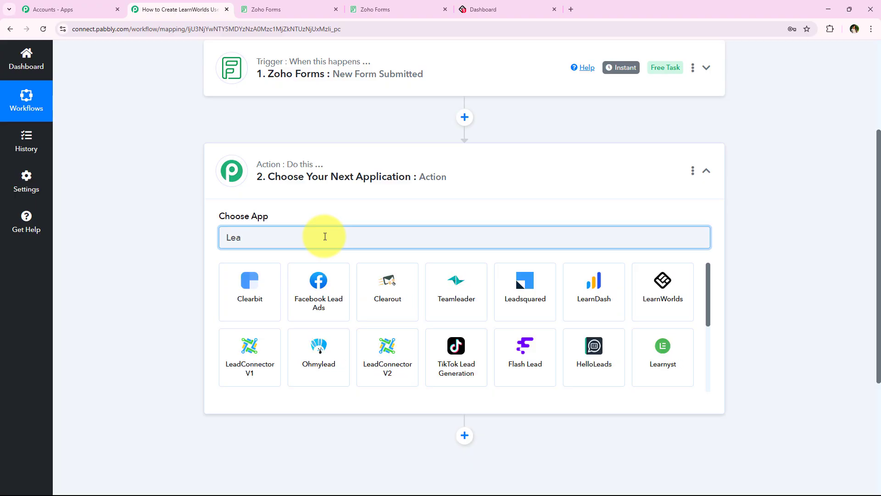
text(rn)
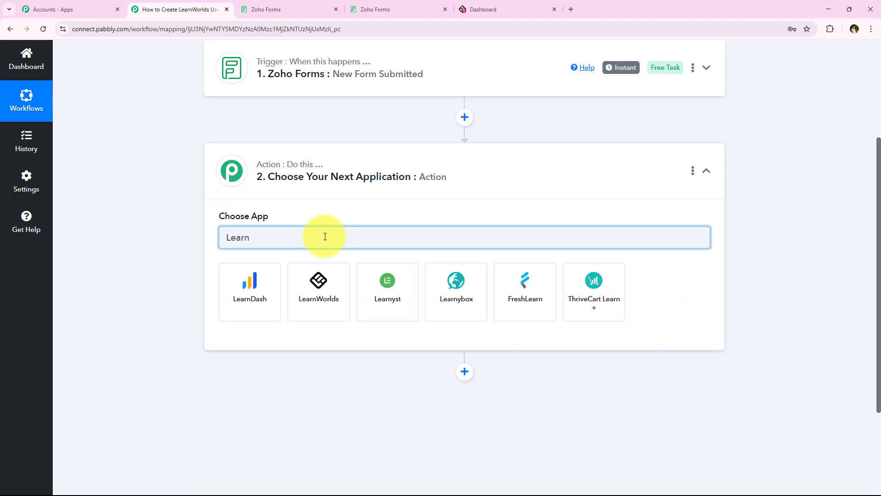
text(W)
click(227, 305)
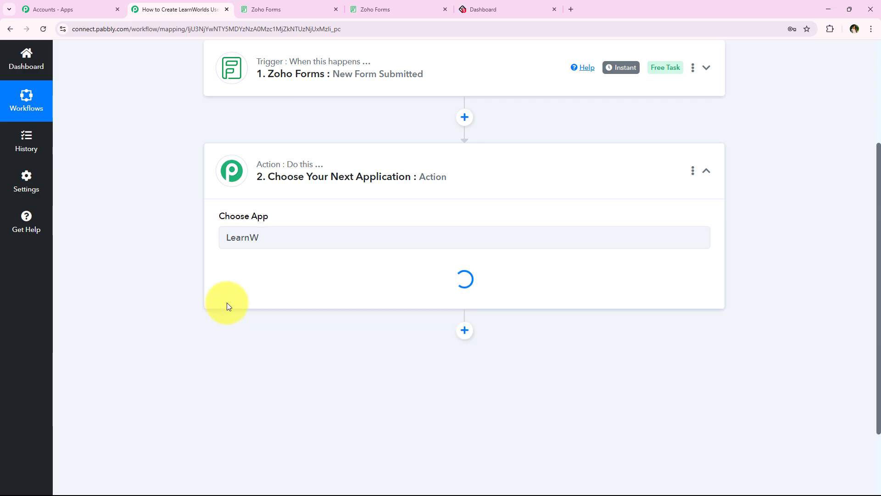
Step: Set the LearnWorlds action event to Create User and open its account connection setup
click(261, 294)
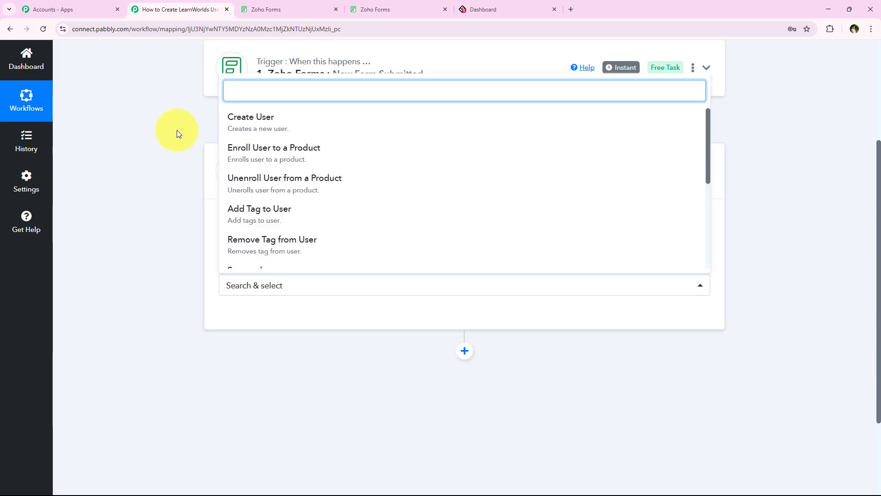
click(225, 117)
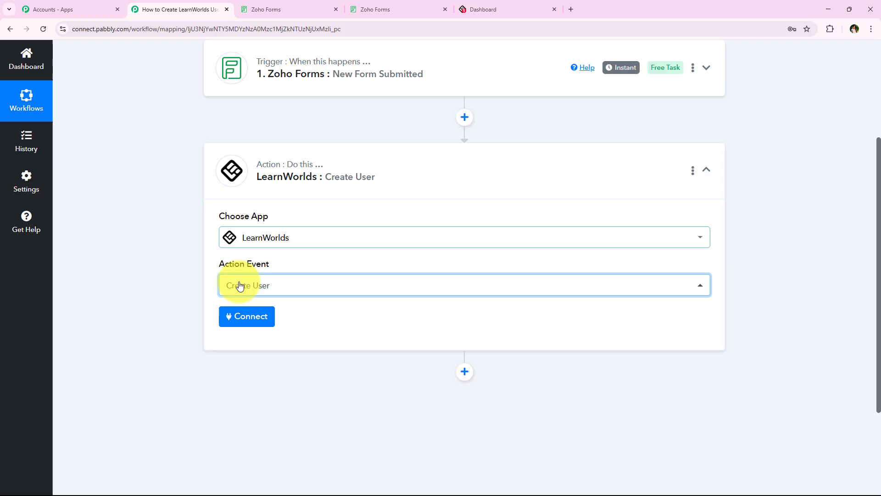
click(238, 318)
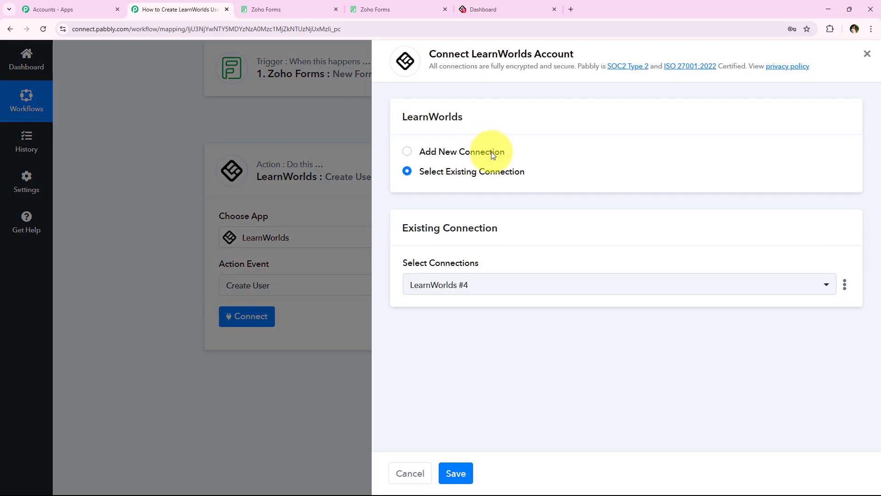
Step: Choose to add a new LearnWorlds connection and review its API URL, Client ID, Confirm Client ID and Client Secret fields
click(453, 156)
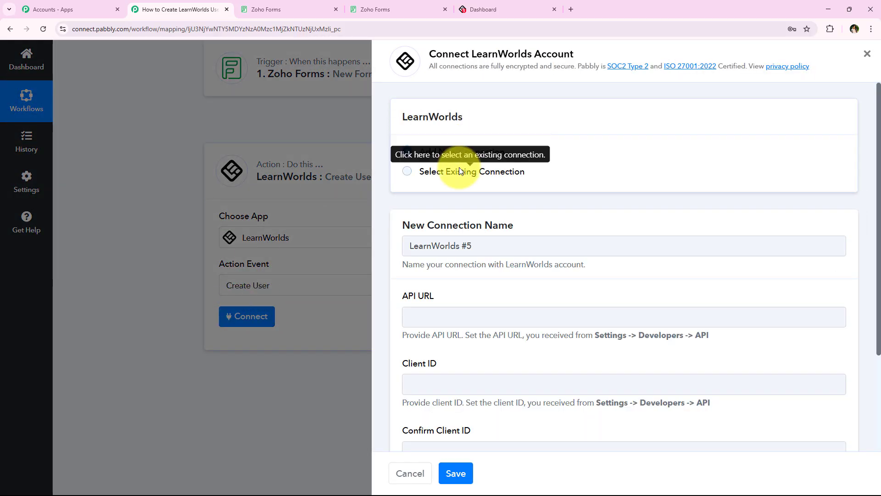
click(459, 168)
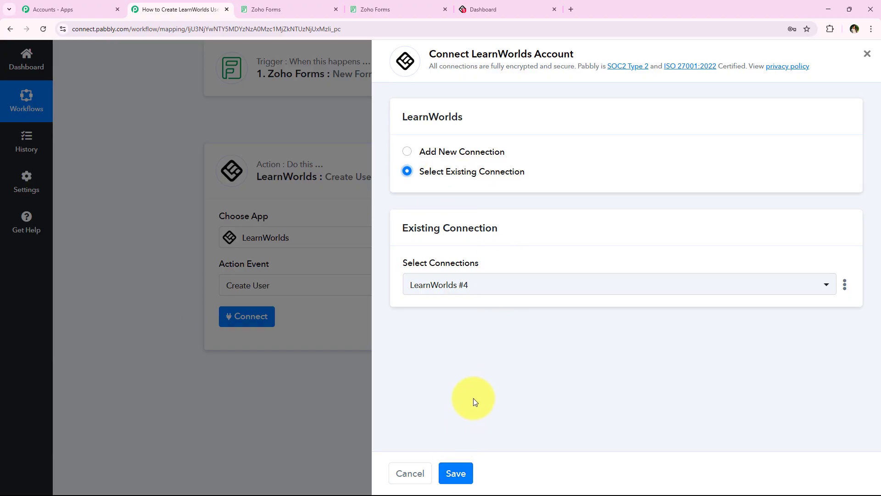
click(476, 155)
scroll(576, 311, down, 3)
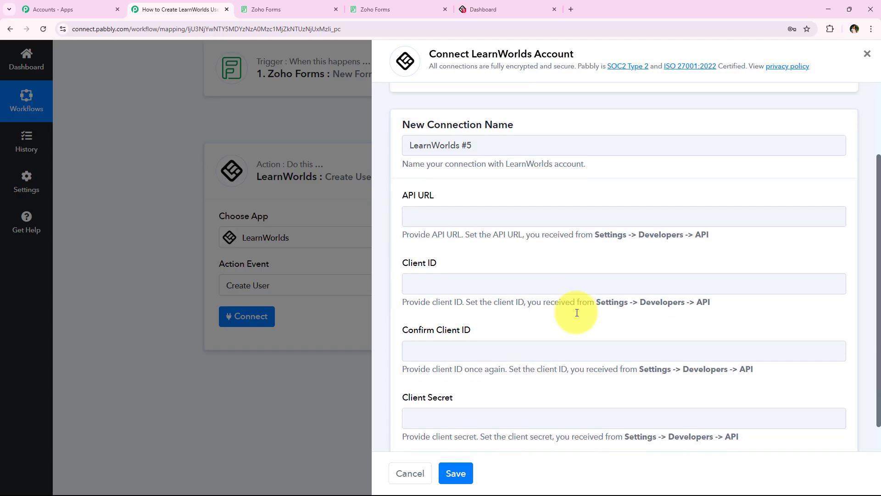
triple_click(401, 166)
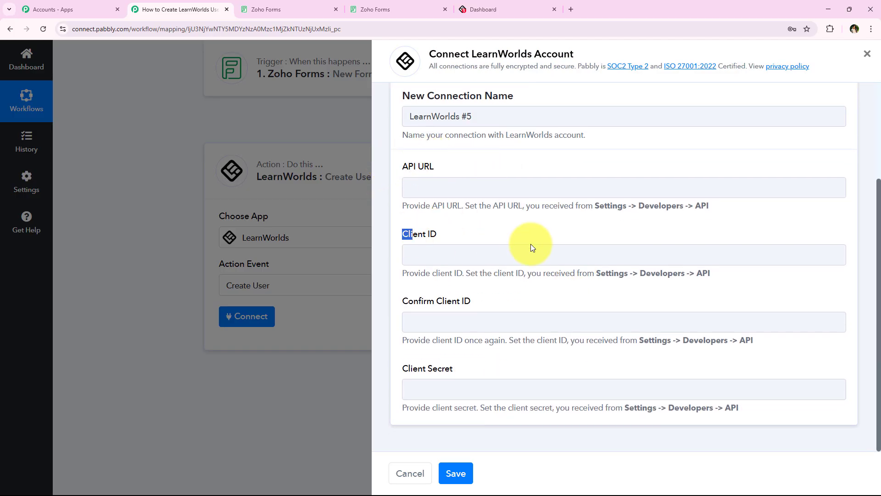
drag(530, 244, 533, 243)
drag(400, 304, 510, 303)
drag(398, 370, 588, 370)
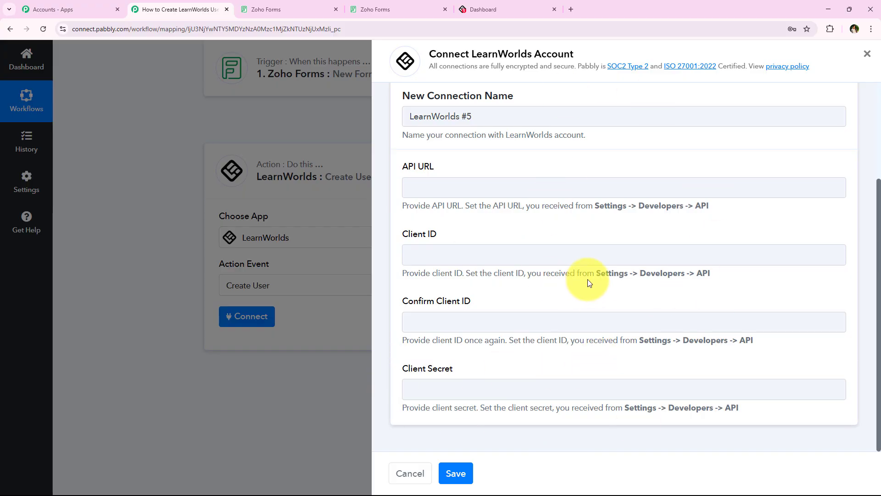
drag(595, 274, 743, 273)
click(743, 284)
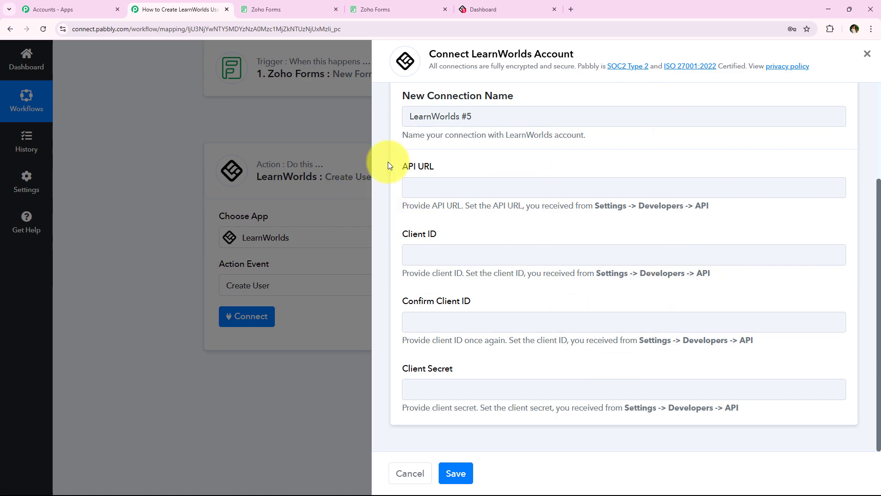
Step: Switch to the LearnWorlds school, open the developer API settings and copy the client ID
click(464, 5)
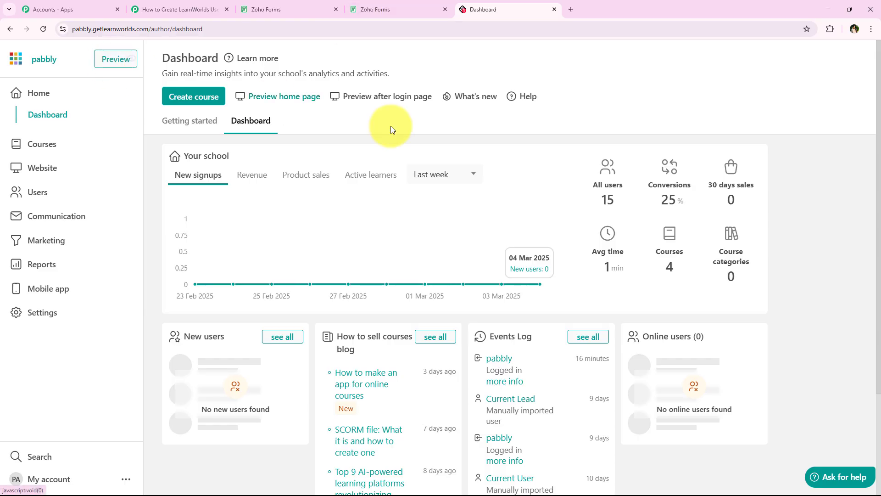
click(26, 312)
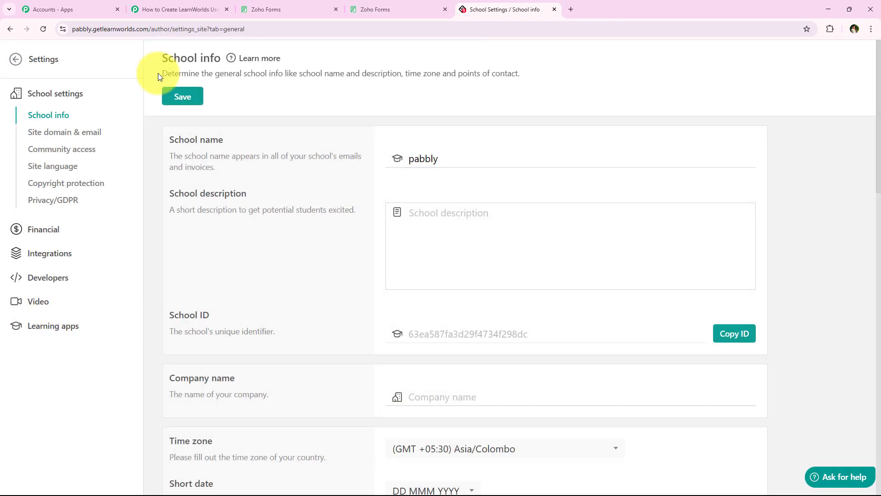
click(41, 283)
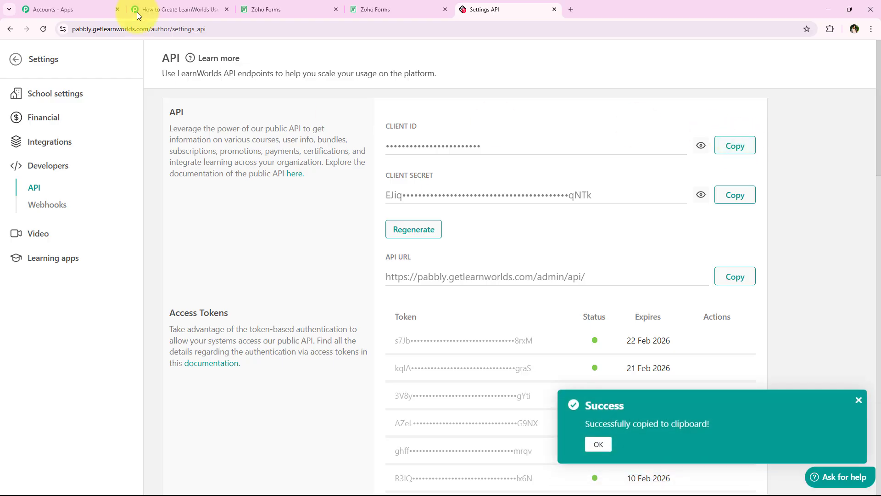
Step: Return to the Pabbly Connect workflow and paste the client ID into the connection's Client ID and Confirm Client ID fields
click(156, 9)
right_click(450, 249)
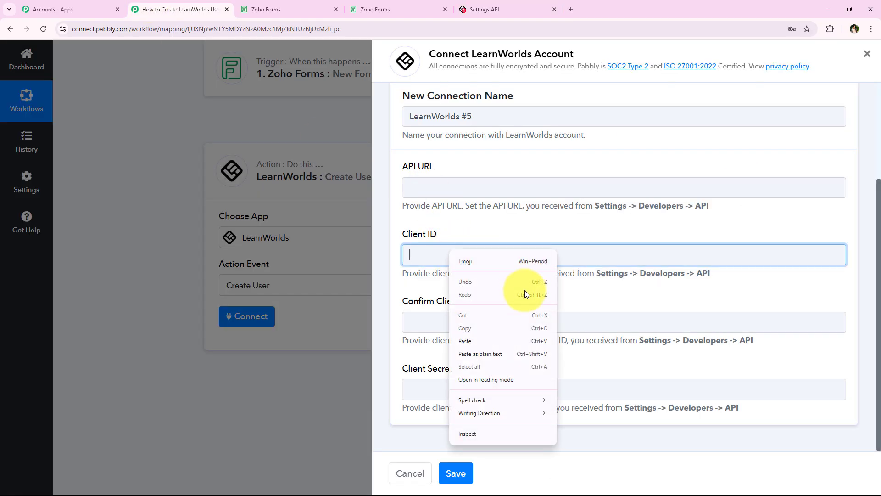
click(464, 338)
click(446, 327)
right_click(446, 327)
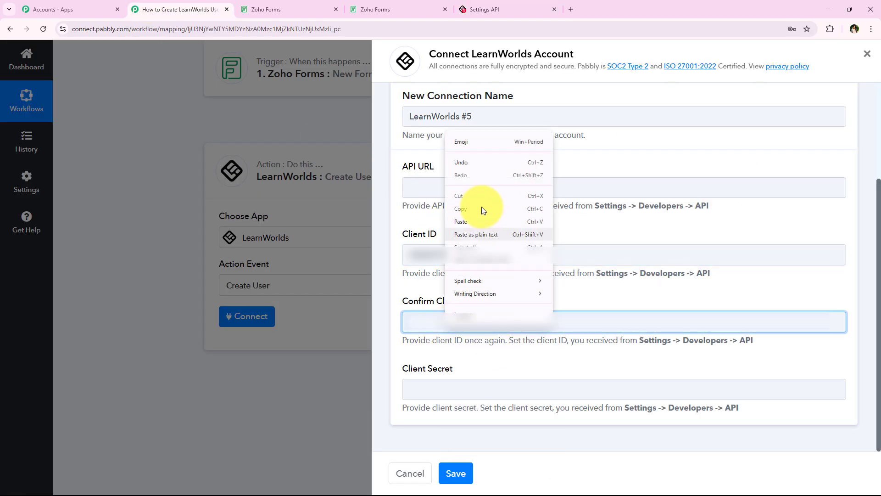
click(481, 222)
click(403, 223)
click(485, 9)
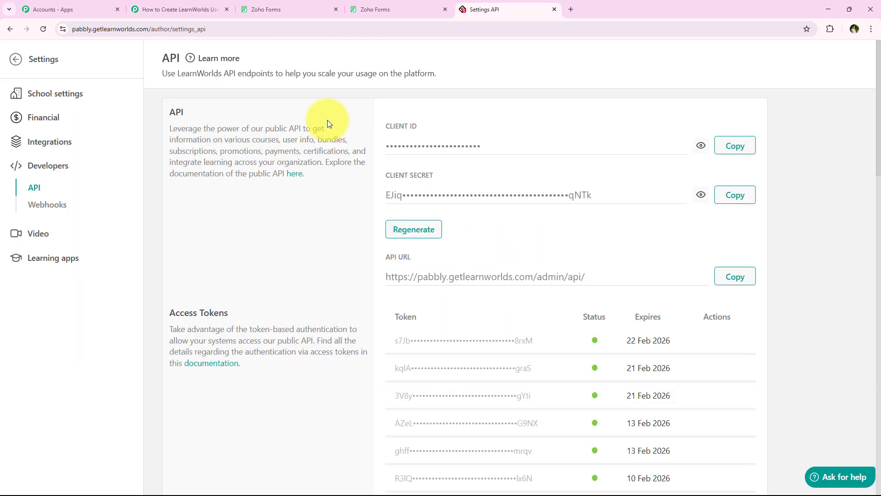
click(735, 277)
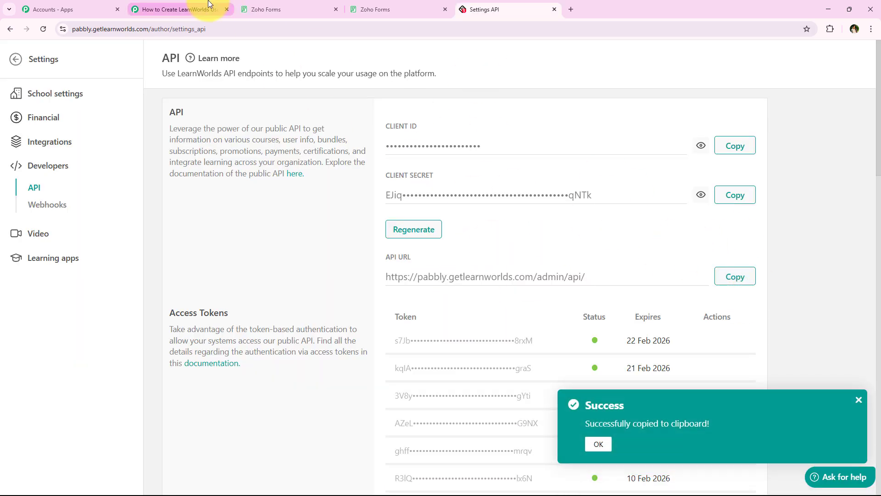
click(195, 10)
right_click(409, 189)
click(486, 276)
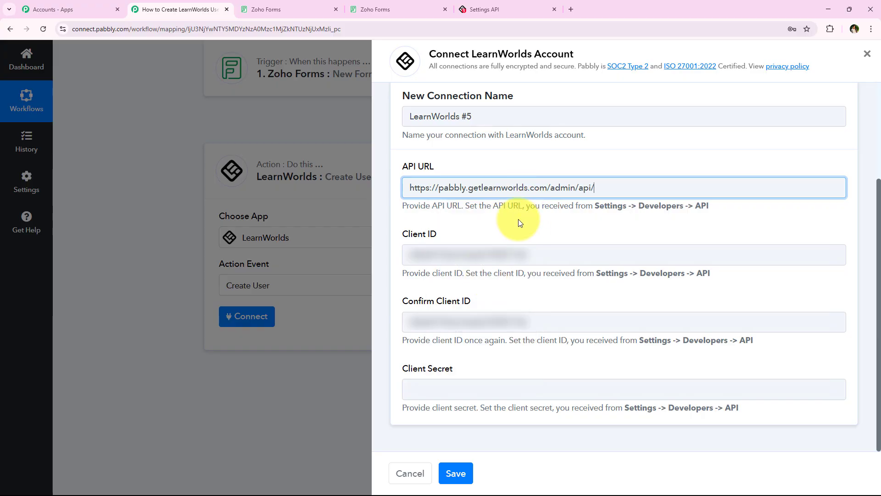
Step: Copy the client secret from the LearnWorlds API settings into the Client Secret field in Pabbly Connect and save the connection
click(495, 9)
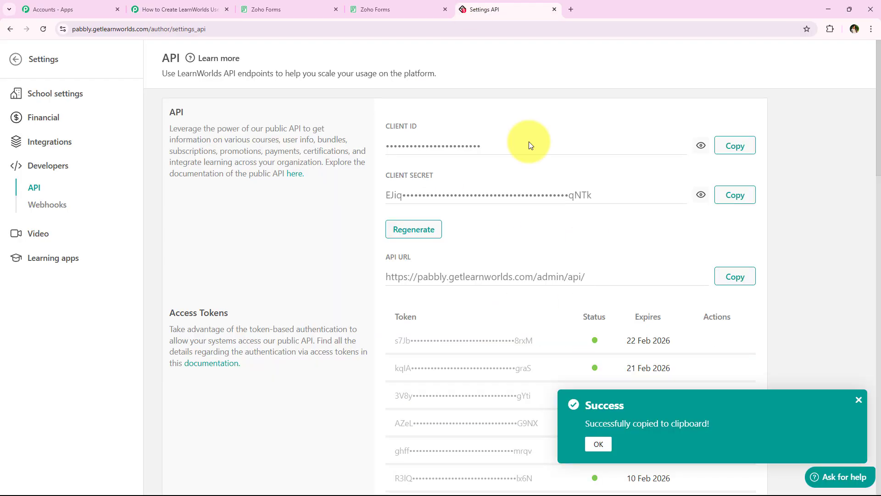
click(736, 195)
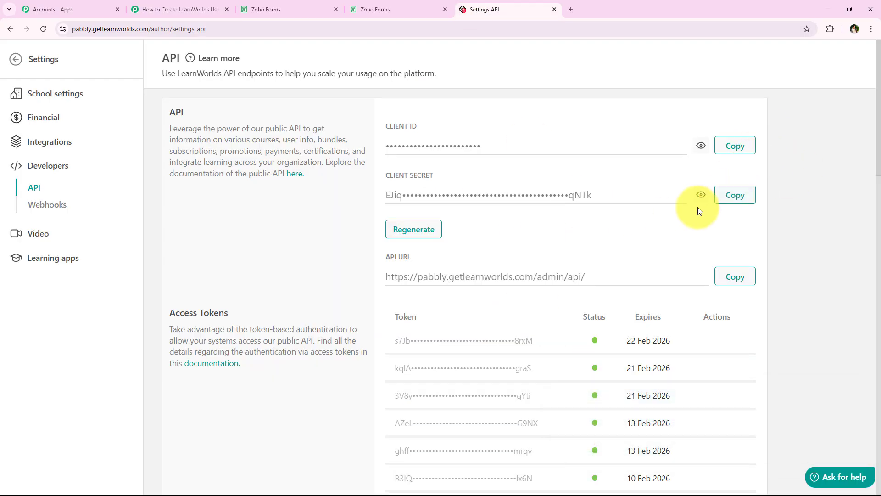
click(170, 6)
right_click(432, 388)
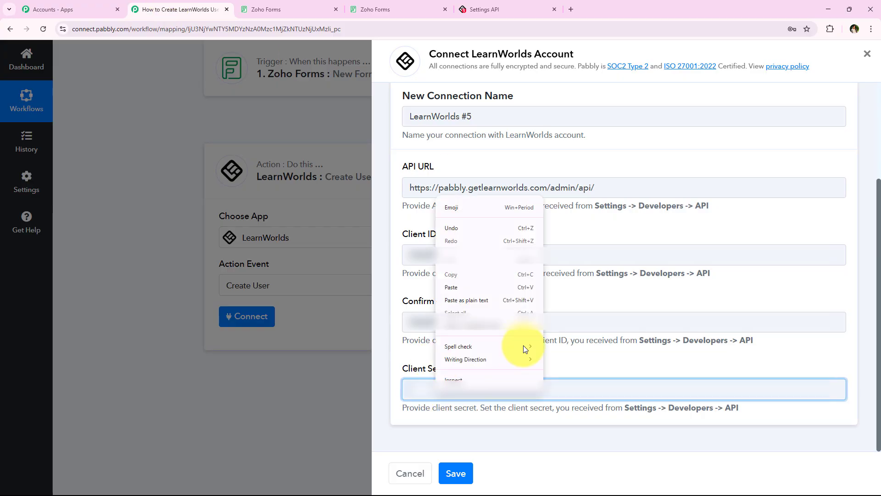
click(500, 280)
click(474, 366)
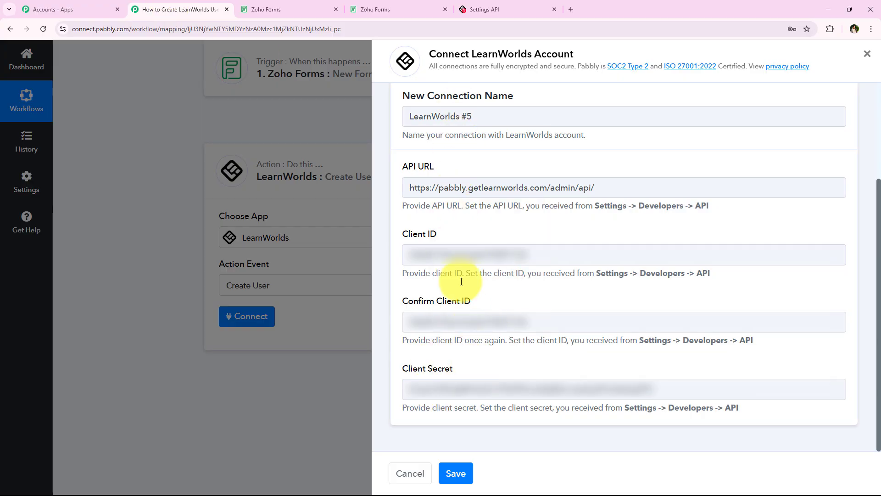
click(455, 473)
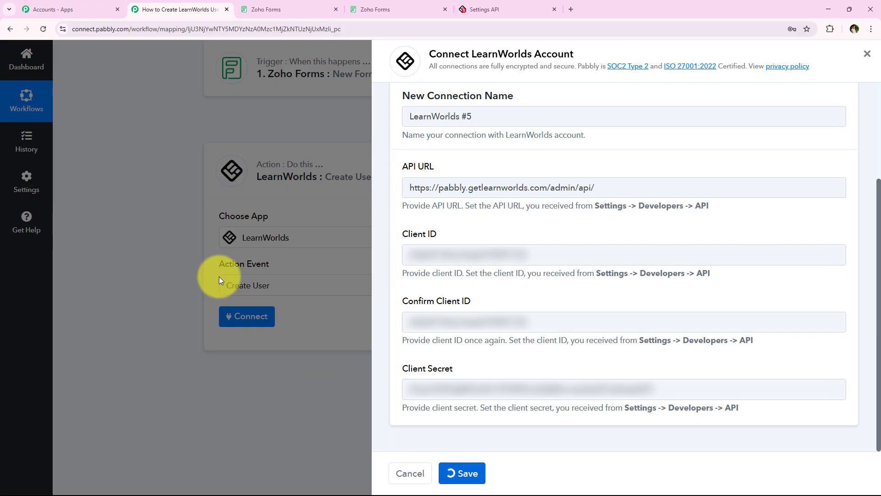
scroll(192, 263, down, 2)
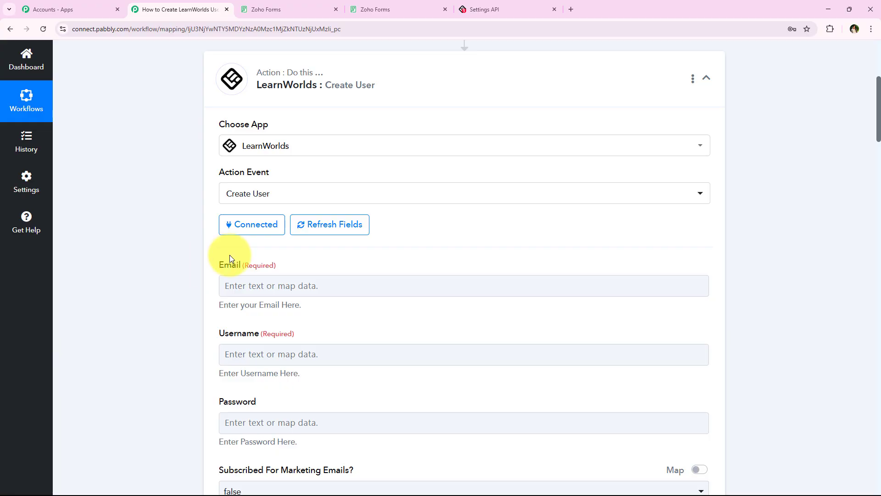
Step: Look over the fields of the LearnWorlds Create User action, including the required Email and Username
scroll(158, 270, down, 1)
scroll(158, 270, down, 1)
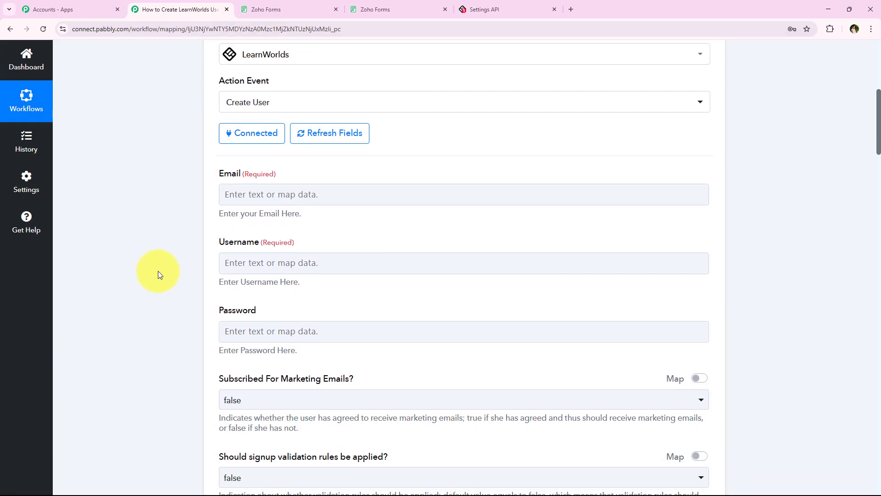
double_click(229, 173)
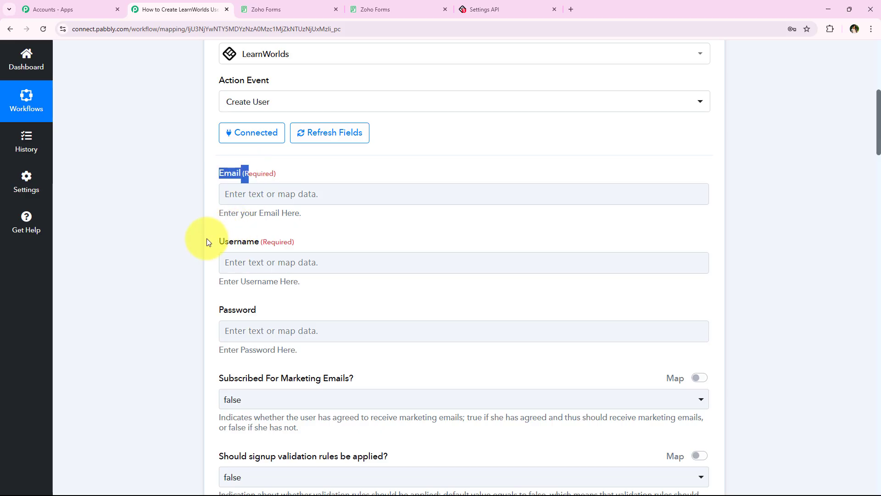
double_click(236, 242)
scroll(186, 255, down, 4)
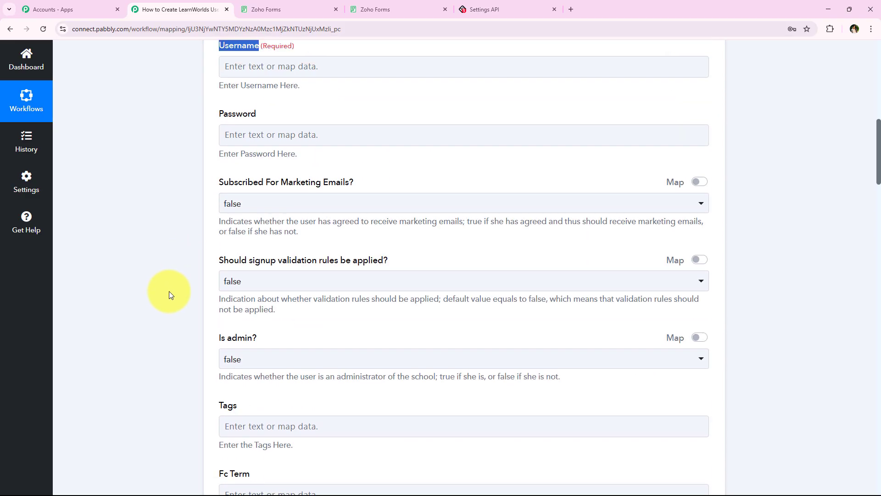
scroll(167, 294, up, 7)
click(160, 297)
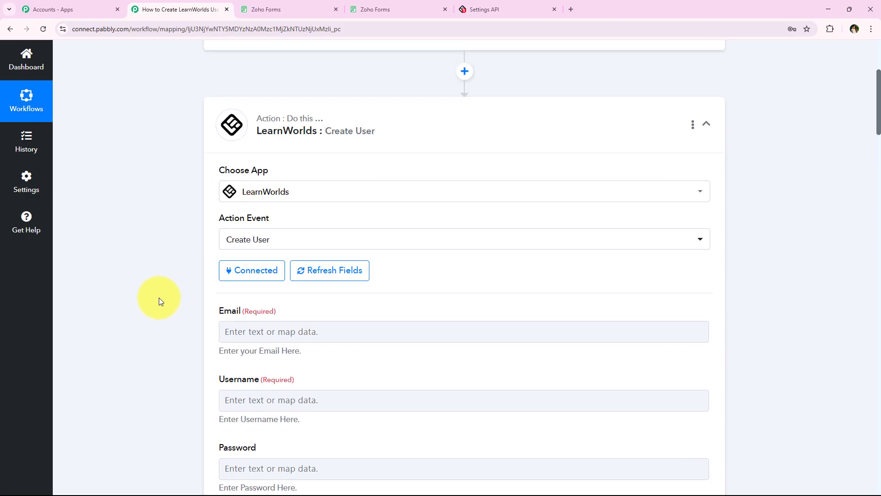
scroll(218, 304, down, 3)
click(251, 202)
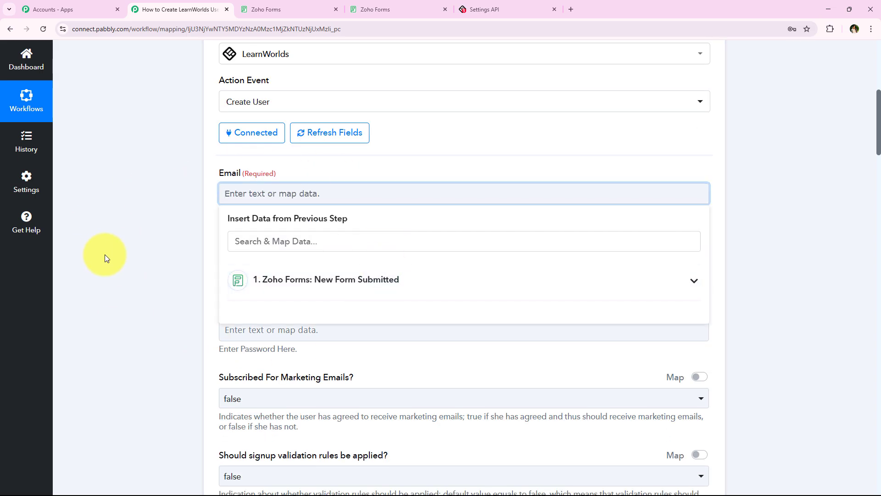
text(dummyuser556@)
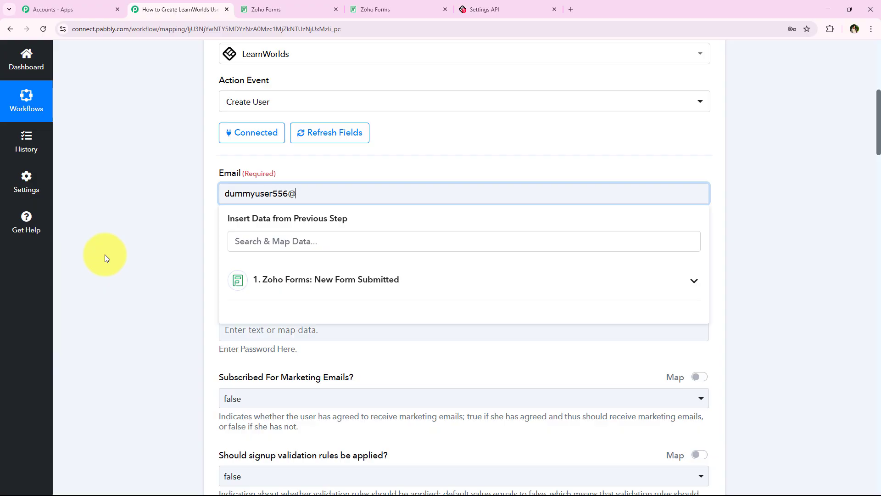
key(BackSpace)
key(BackSpace)
key(BackSpace)
key(BackSpace)
key(BackSpace)
key(BackSpace)
key(BackSpace)
key(BackSpace)
key(BackSpace)
key(BackSpace)
key(BackSpace)
key(BackSpace)
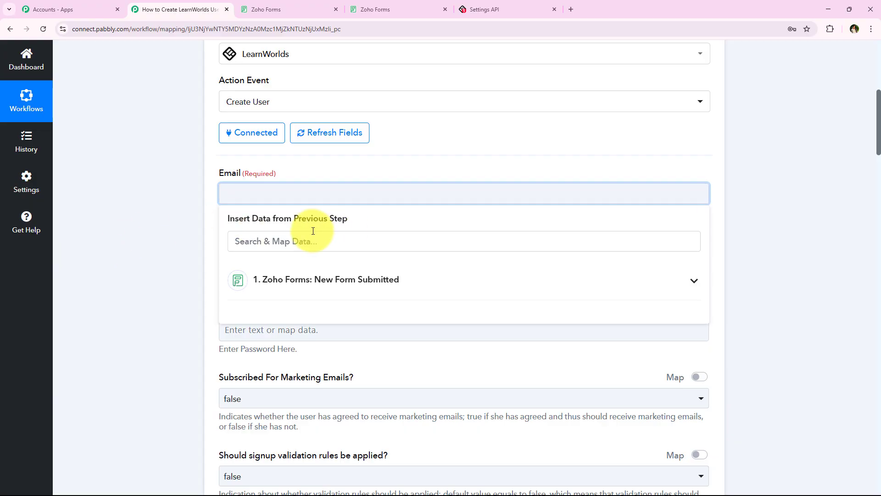
click(363, 284)
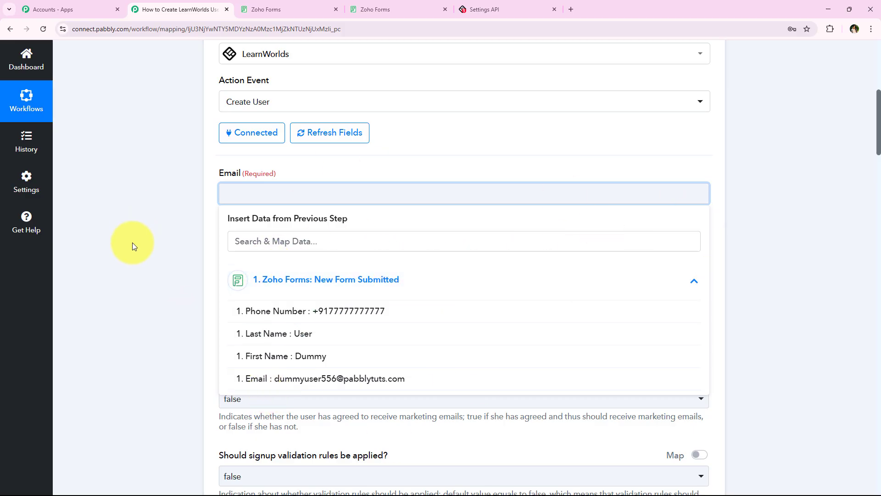
click(133, 243)
click(289, 195)
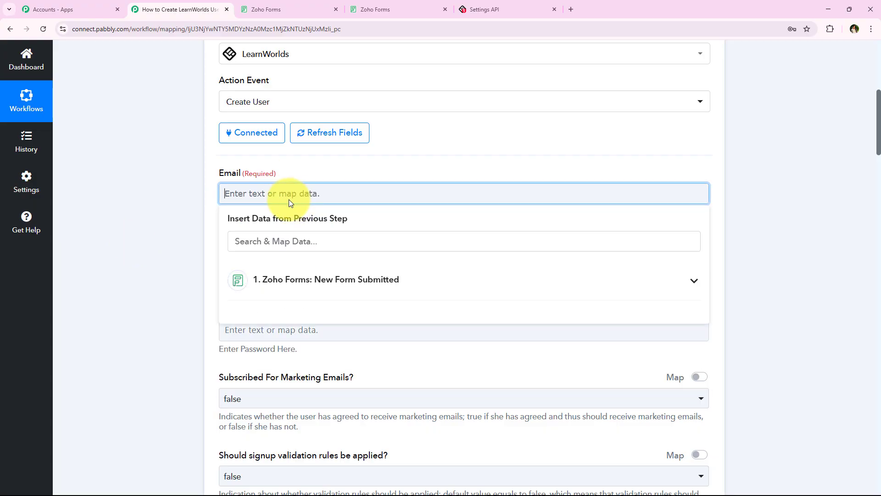
click(340, 281)
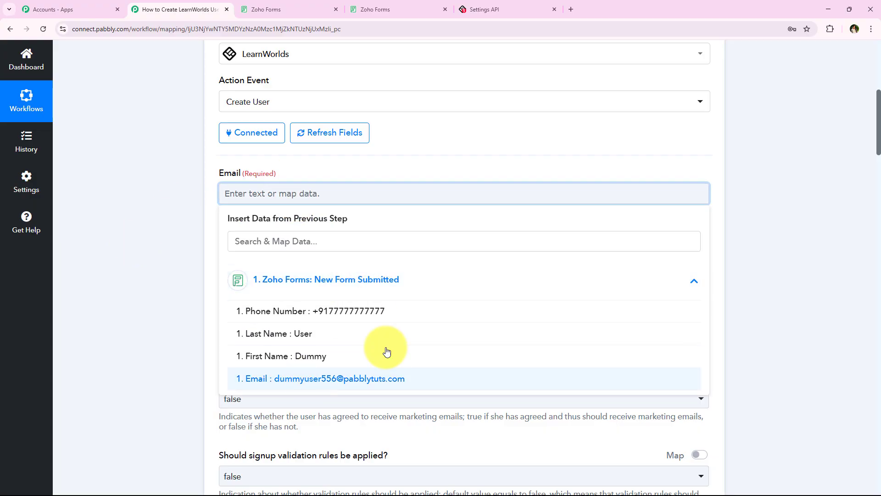
click(257, 281)
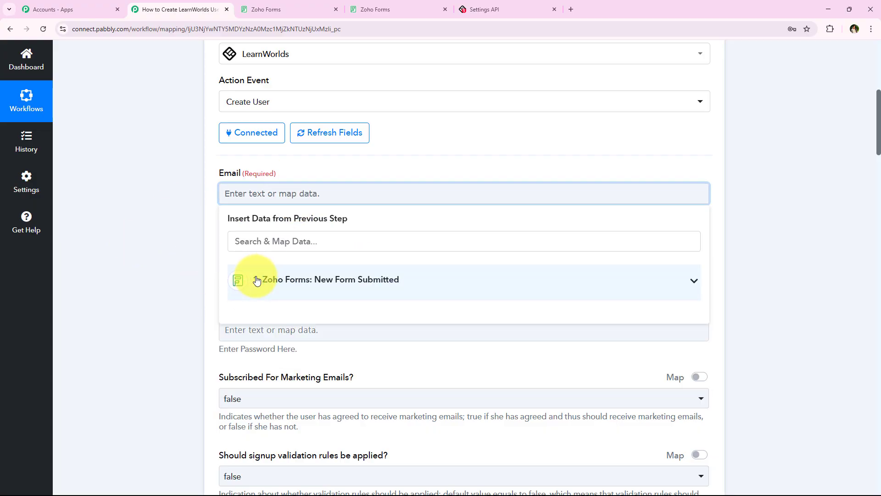
click(169, 242)
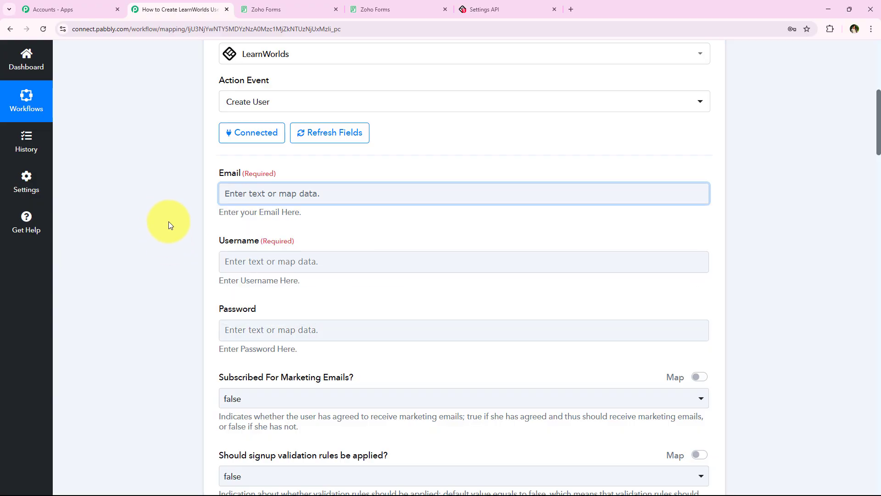
Step: Map the Email value from the Zoho Forms New Form Submitted response to the Create User action's Email field
click(309, 193)
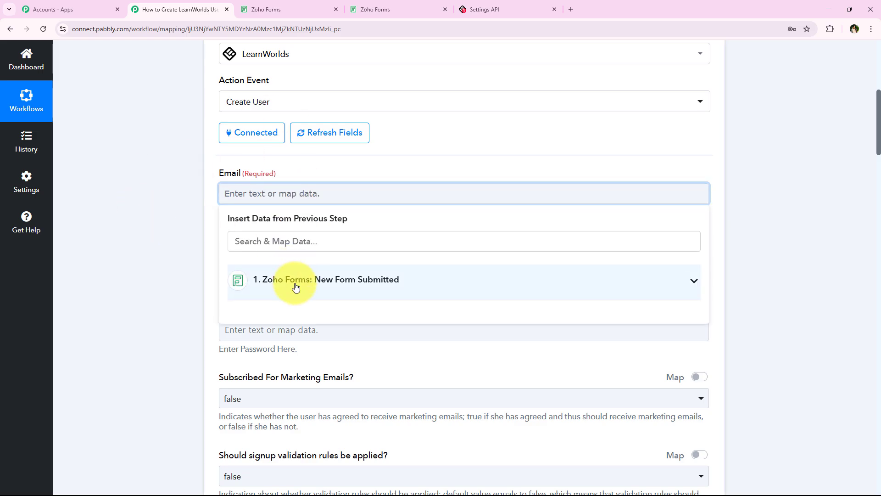
click(343, 293)
click(354, 378)
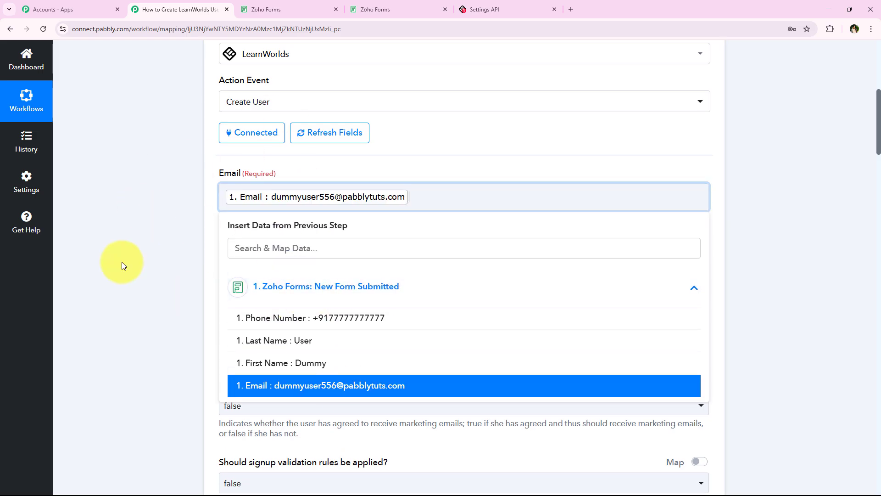
click(122, 262)
Step: Map the First Name and Last Name from the Zoho Forms response, in that order, to the Username field
click(223, 266)
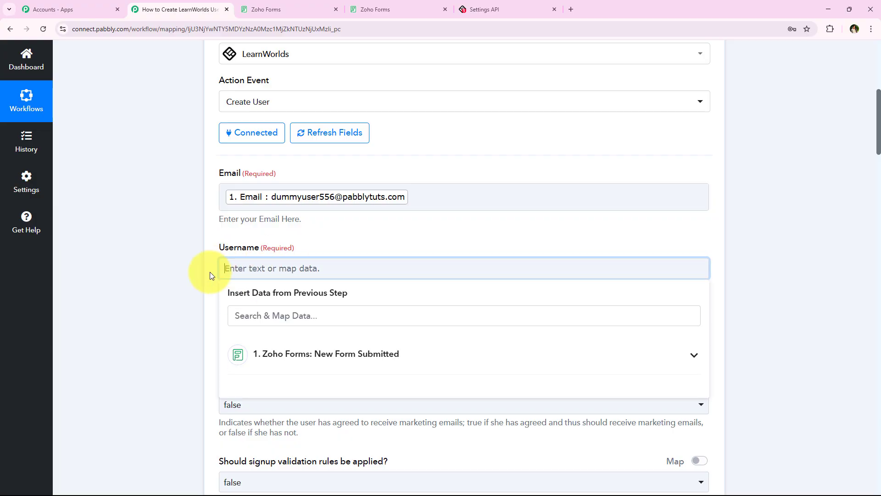
click(205, 277)
scroll(224, 220, down, 1)
click(232, 222)
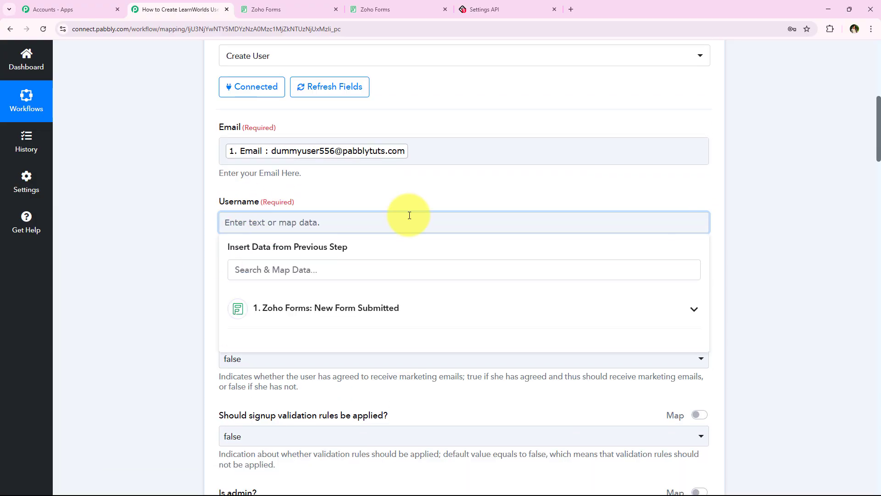
click(291, 307)
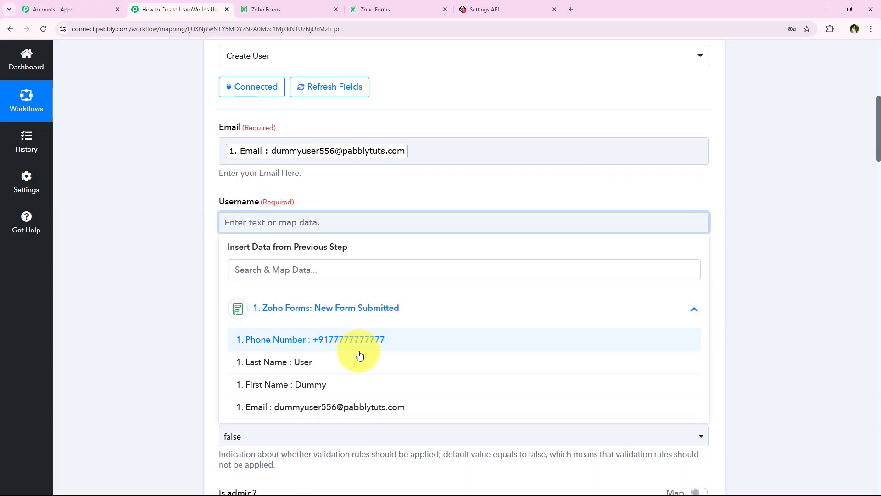
click(364, 380)
click(360, 369)
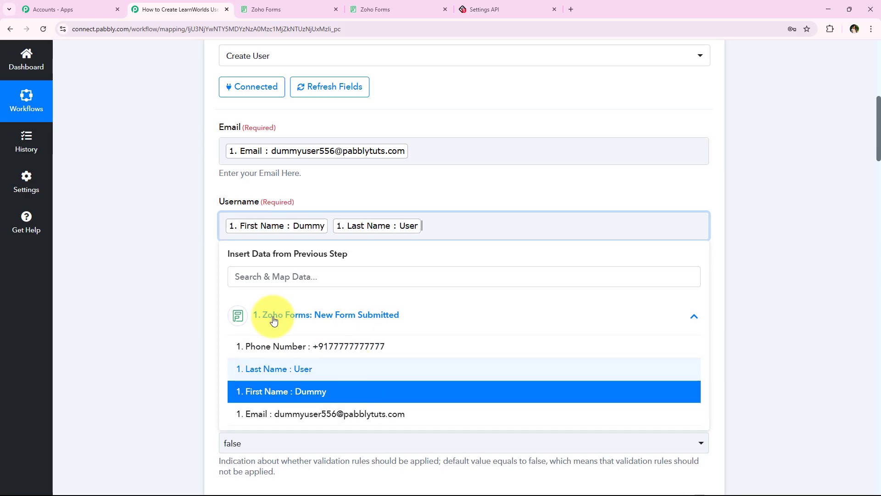
click(103, 90)
Step: Set Subscribed For Marketing Emails? to true for the new LearnWorlds user
scroll(205, 237, down, 3)
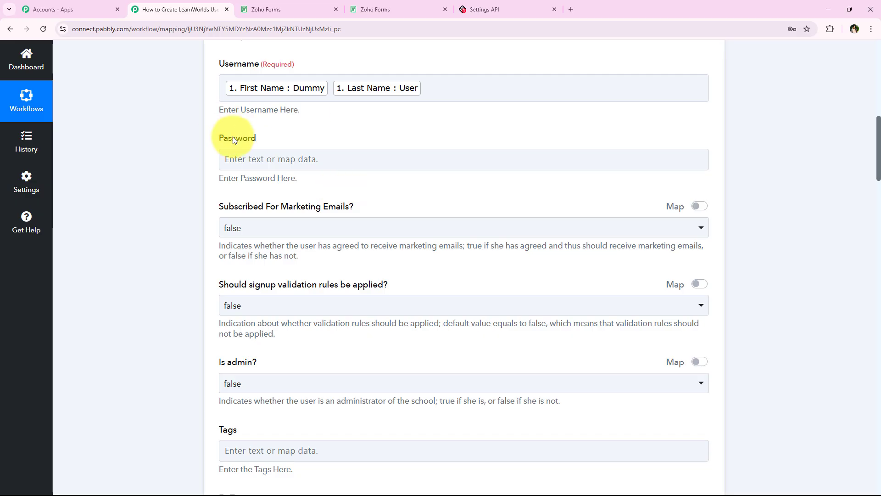
click(292, 138)
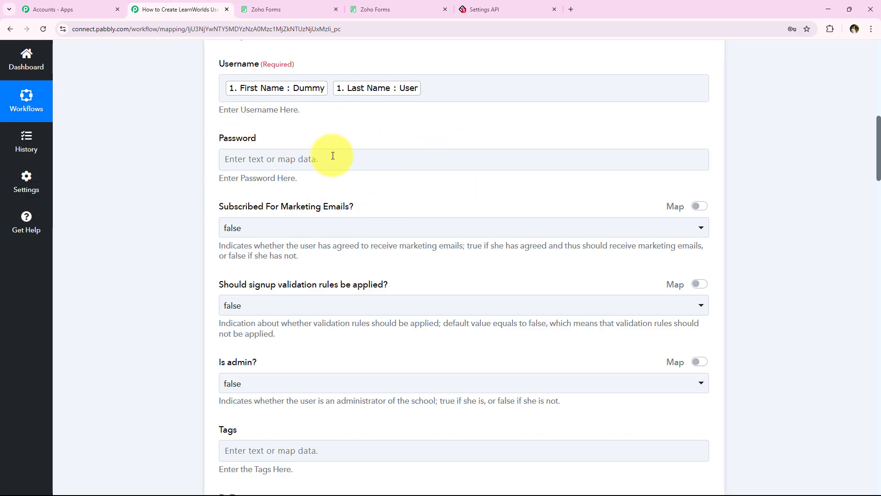
scroll(184, 241, down, 1)
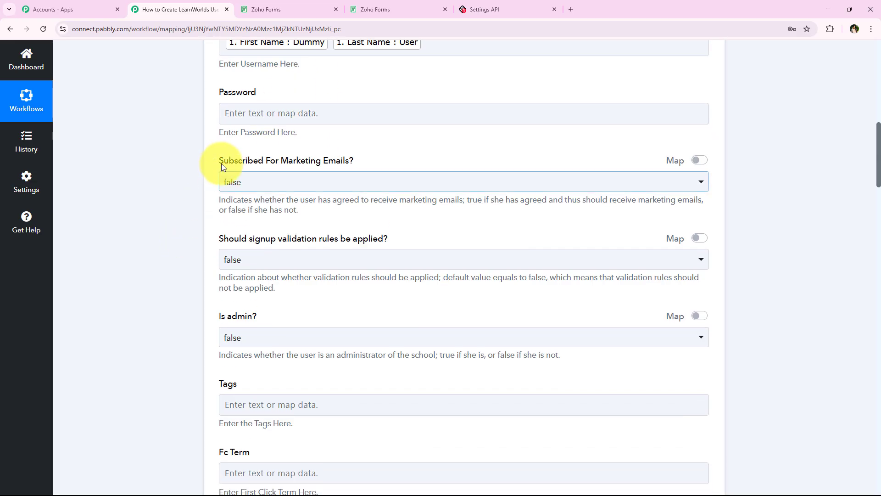
drag(221, 164, 337, 169)
click(337, 182)
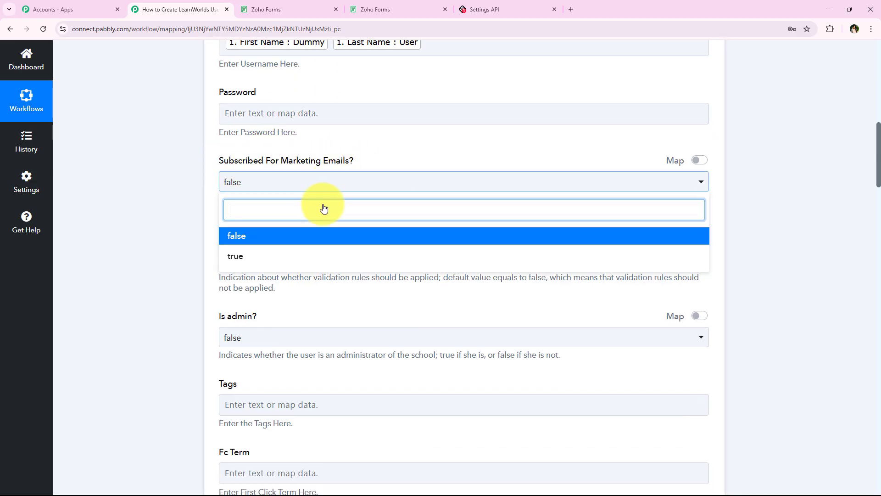
click(246, 252)
Step: Save the Create User action and send a test request, leaving the remaining optional fields empty
scroll(161, 202, down, 2)
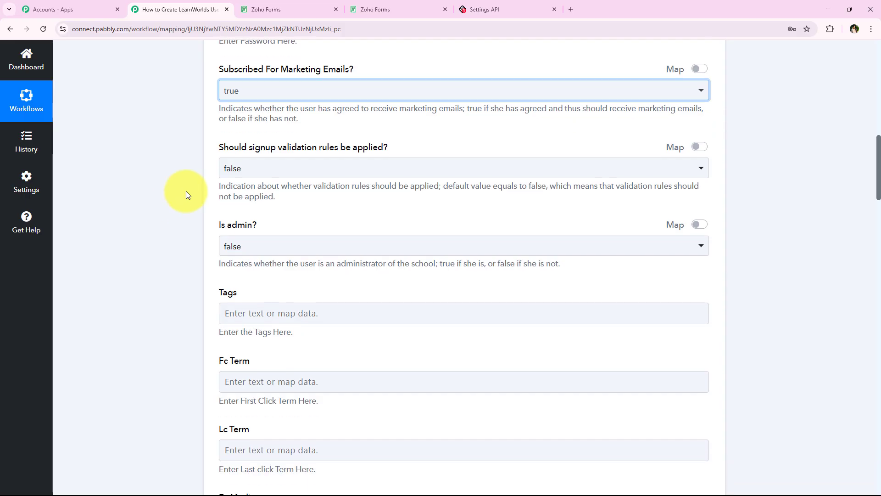
scroll(226, 266, down, 9)
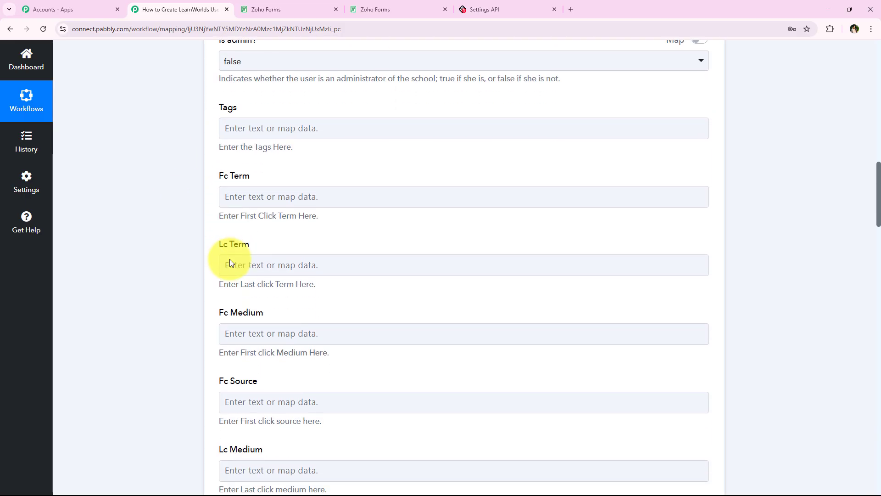
scroll(230, 260, down, 10)
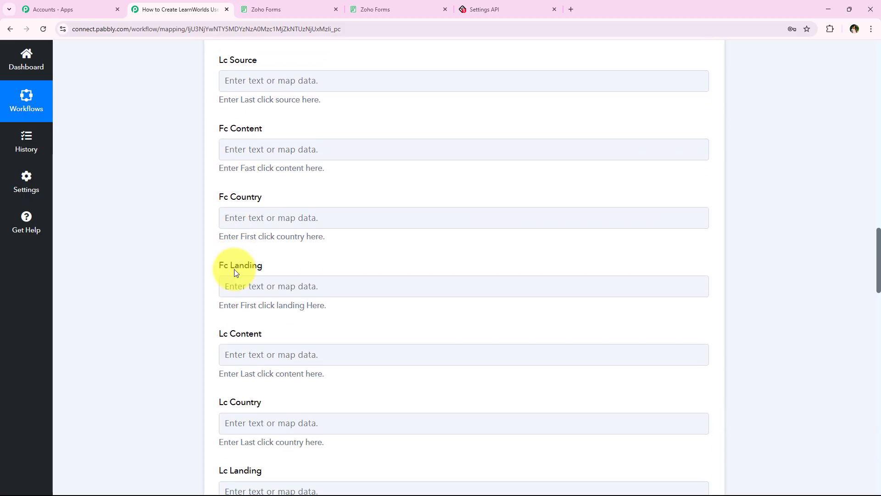
scroll(225, 270, down, 13)
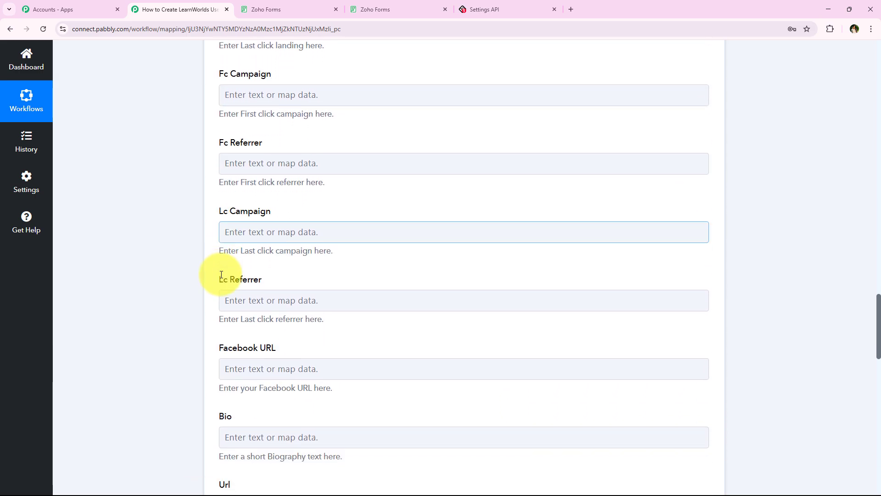
scroll(221, 270, down, 9)
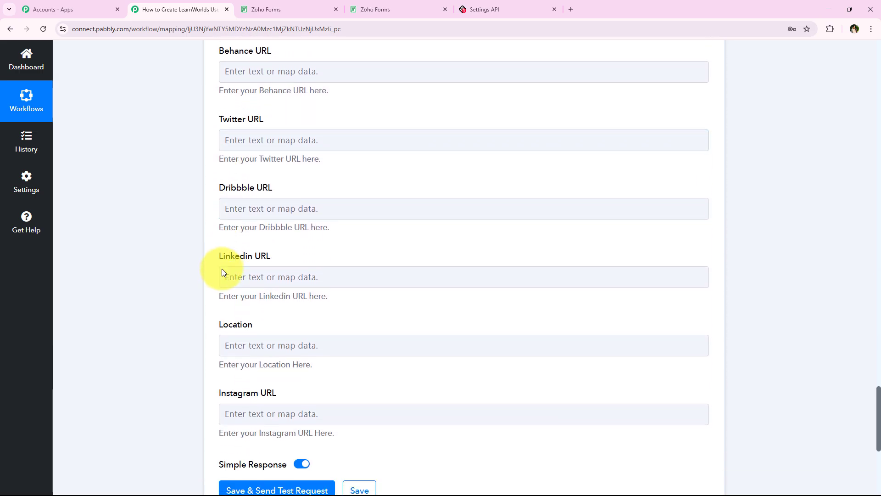
scroll(288, 228, down, 3)
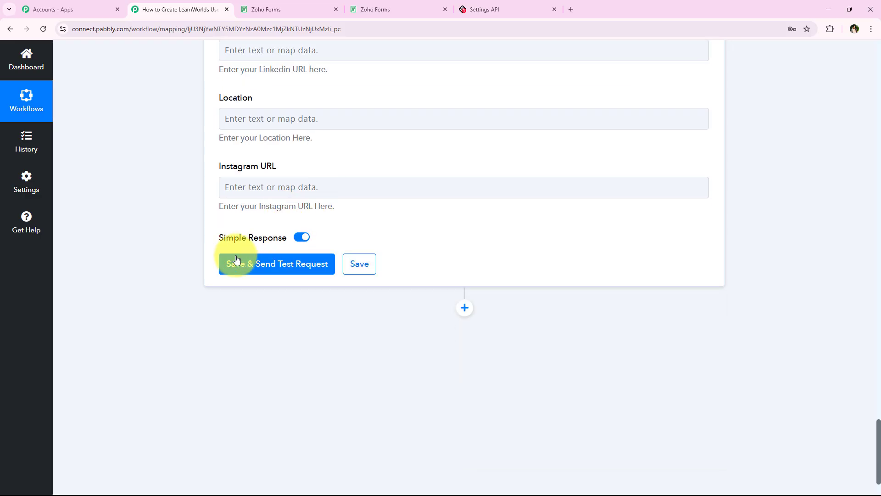
click(227, 263)
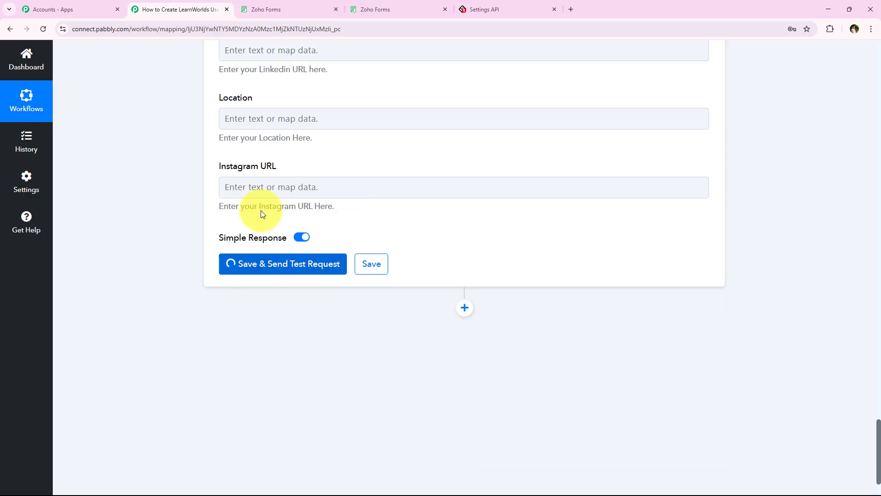
scroll(235, 282, down, 2)
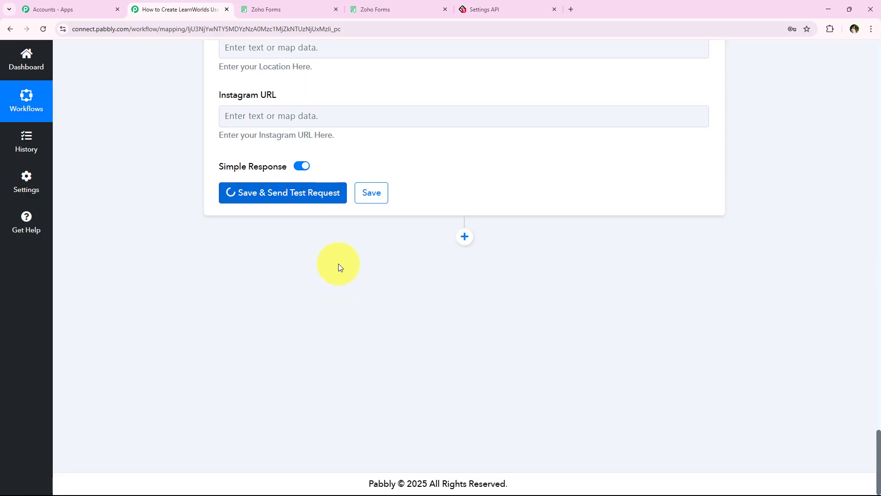
click(254, 183)
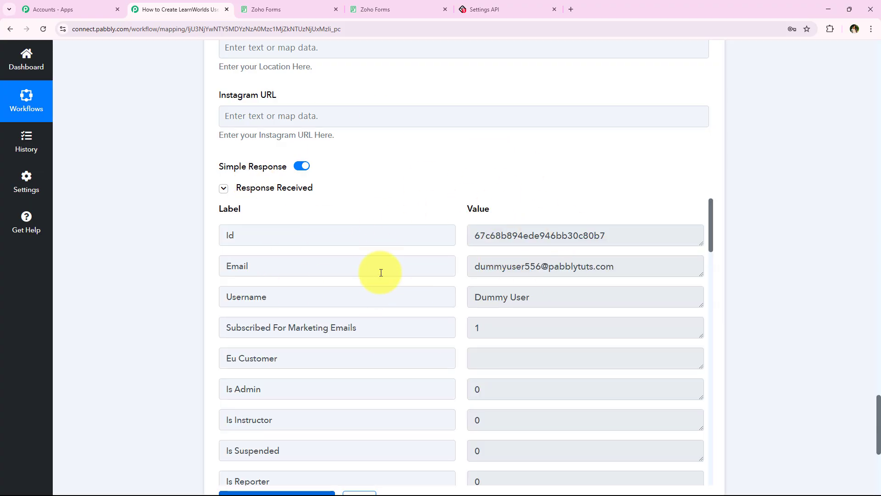
Step: Look through the response received from LearnWorlds and collapse the Create User action step
scroll(536, 316, down, 1)
scroll(536, 317, down, 1)
scroll(449, 243, up, 1)
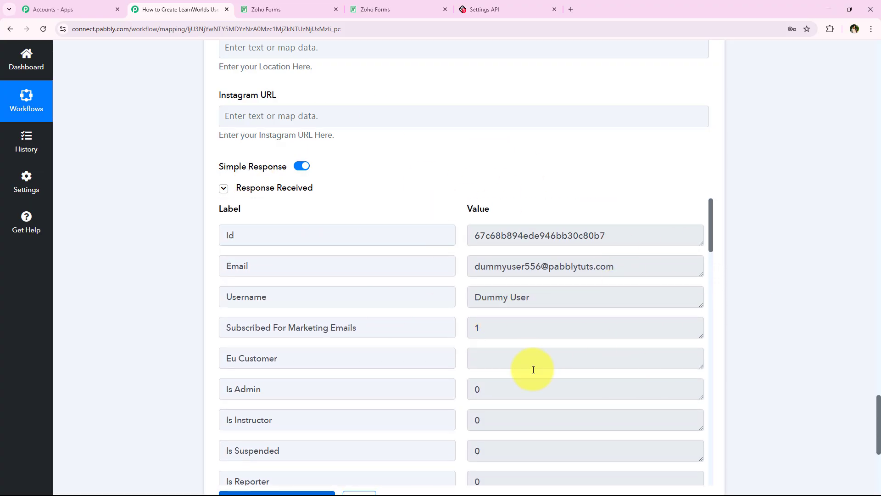
scroll(513, 346, down, 1)
scroll(512, 346, down, 2)
scroll(508, 346, up, 3)
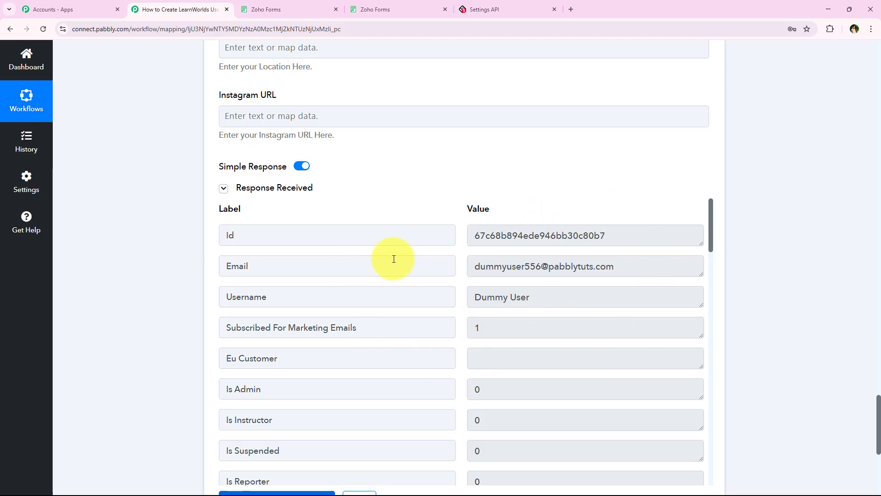
middle_click(188, 272)
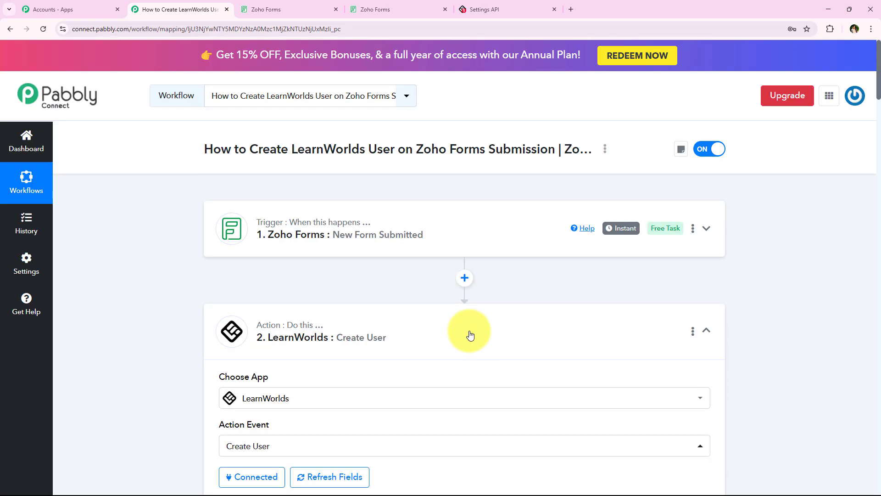
click(354, 331)
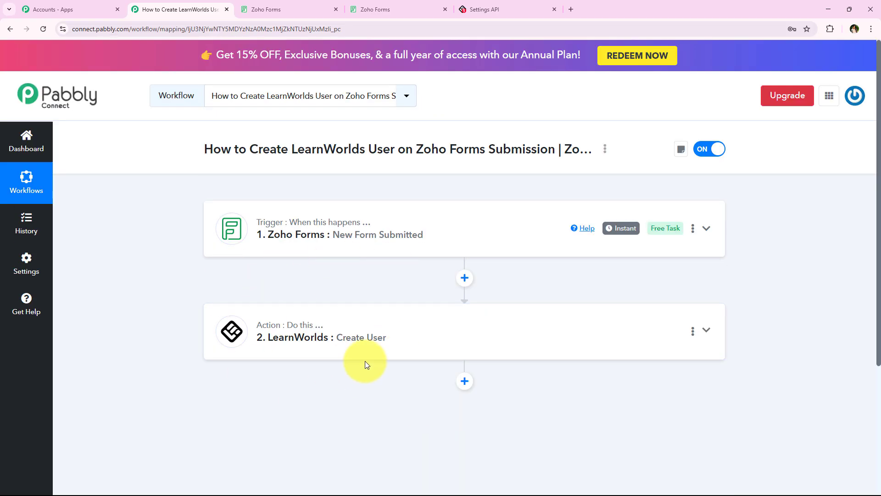
Step: Open the full user list in LearnWorlds, check the newest user's name and email in the user details, and return to the Pabbly Connect workflow
click(475, 9)
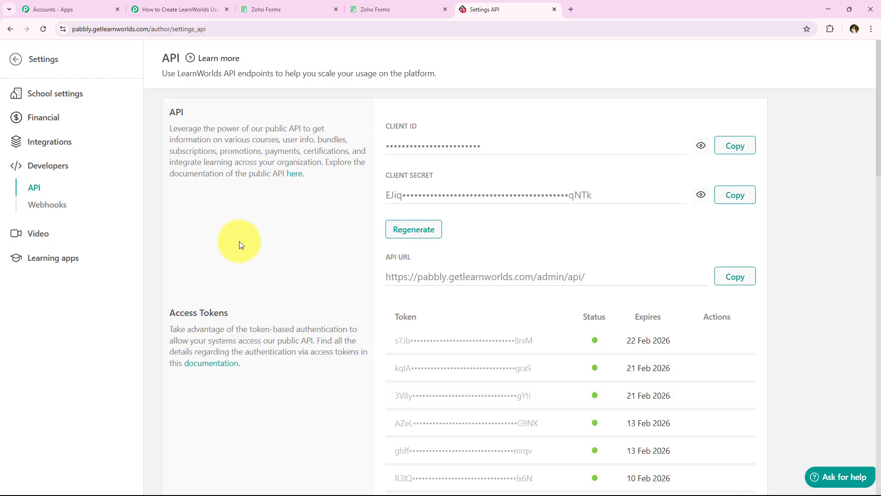
click(16, 60)
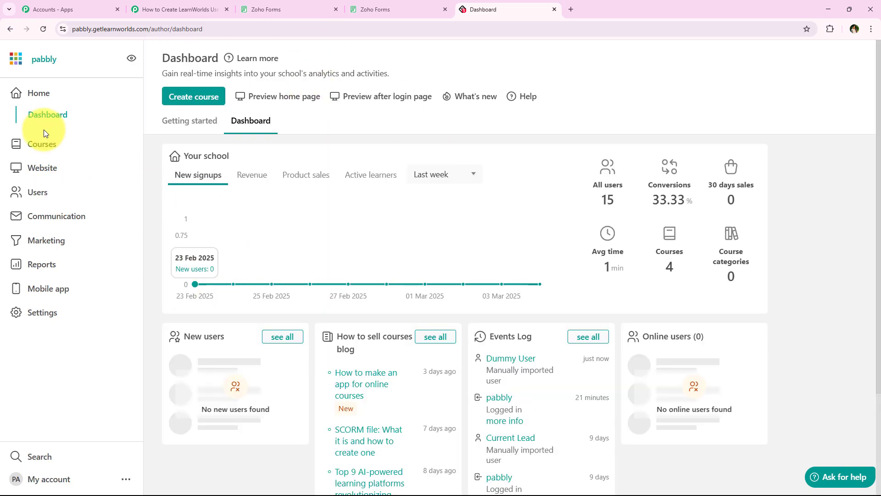
click(38, 192)
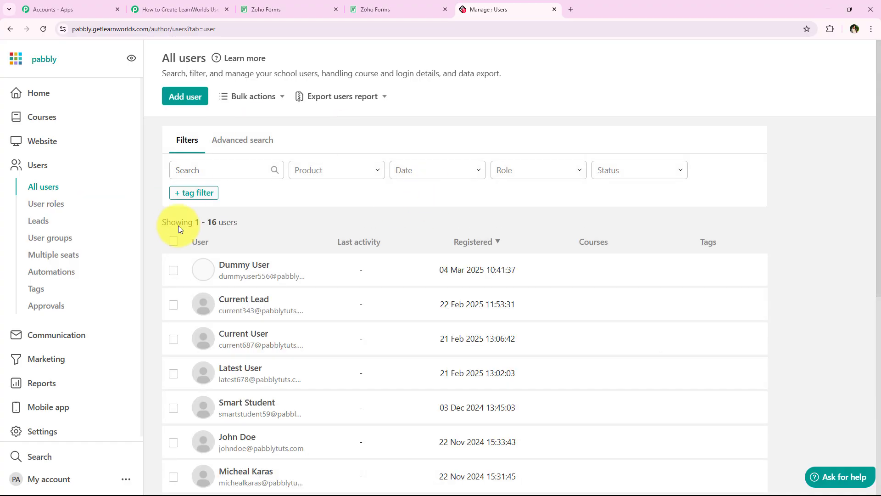
click(203, 274)
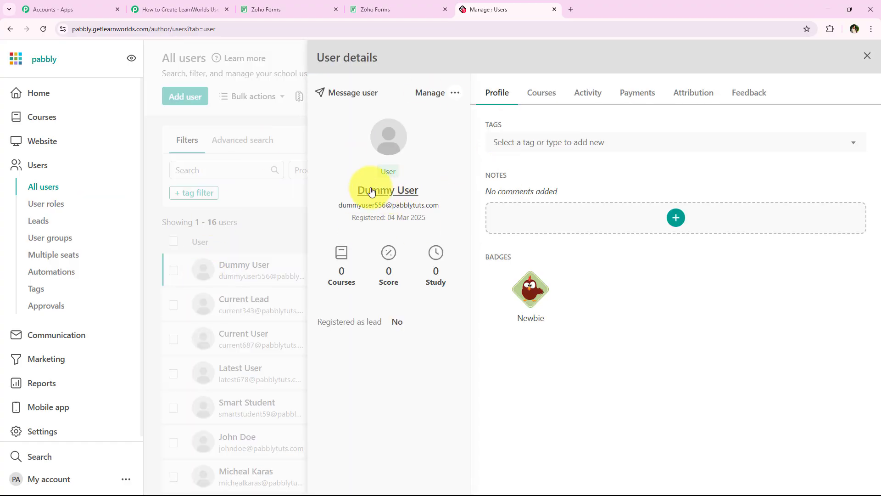
drag(350, 190, 448, 209)
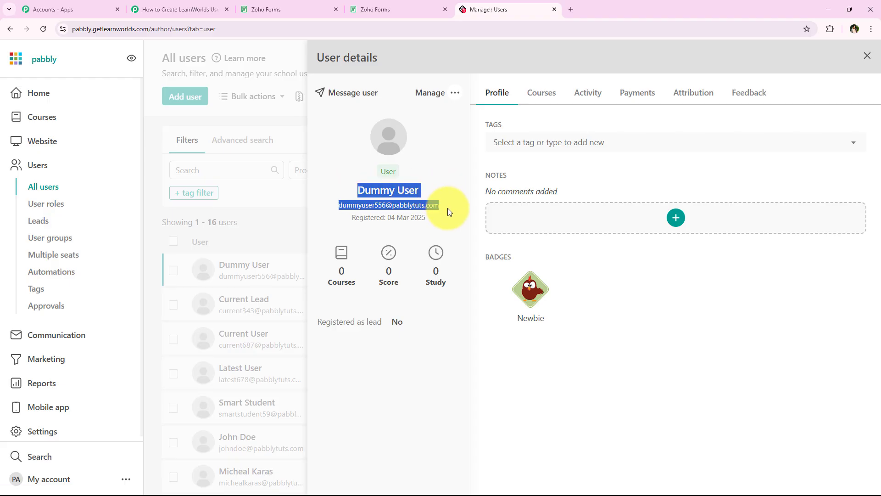
click(441, 205)
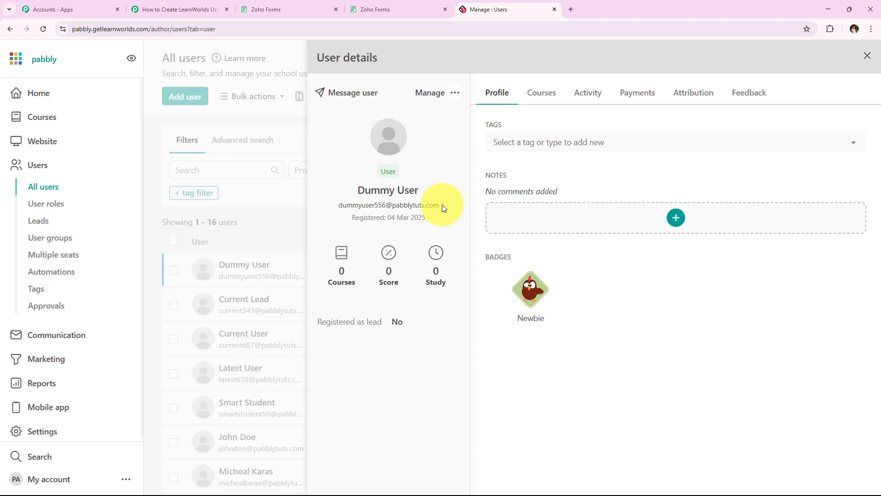
click(196, 9)
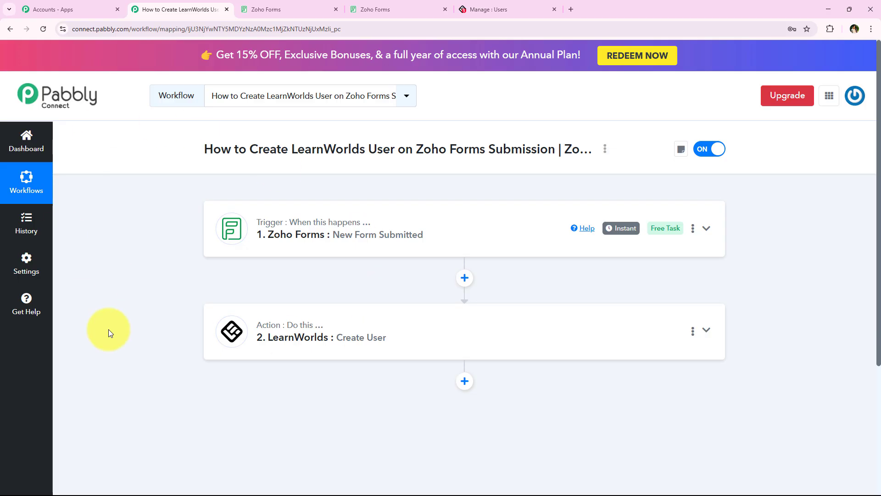
Step: Fill the Zoho Forms Course Registration Form with a saved test contact and extend the first name with "ing"
click(358, 8)
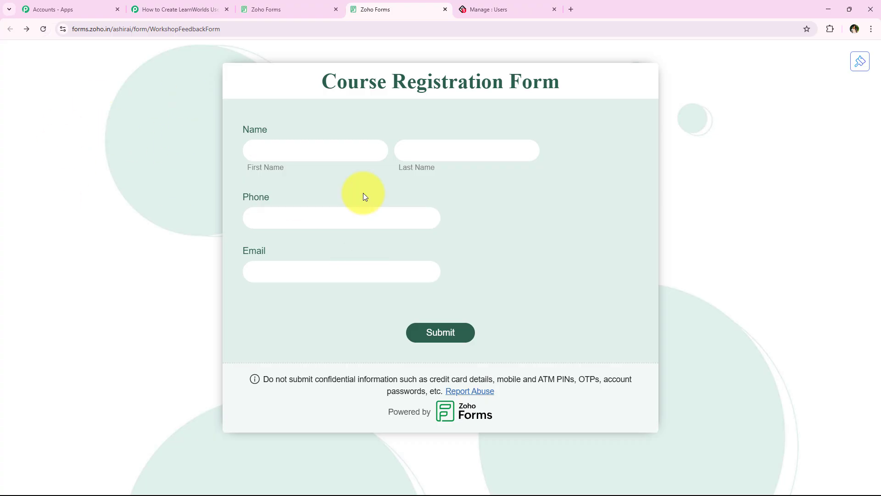
click(255, 151)
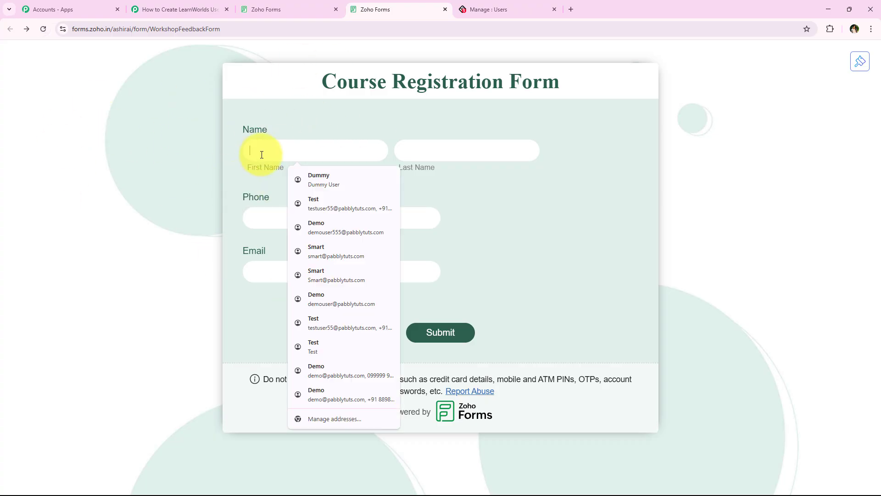
click(311, 199)
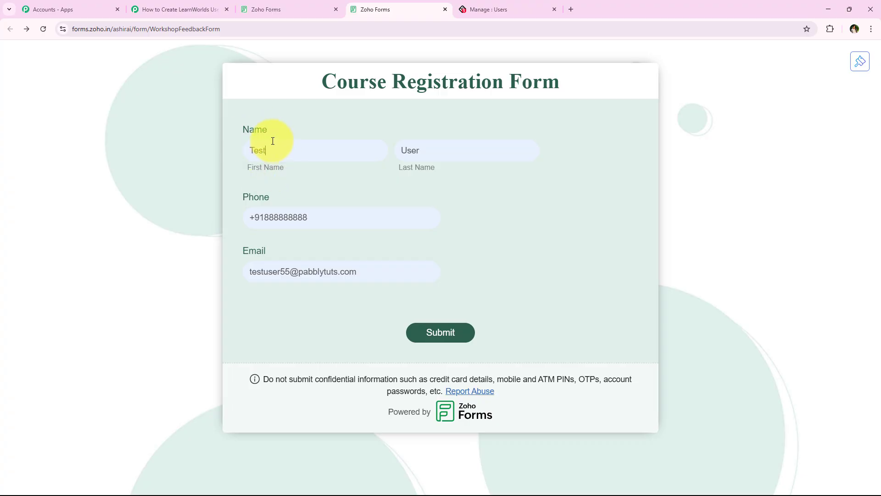
text(ing)
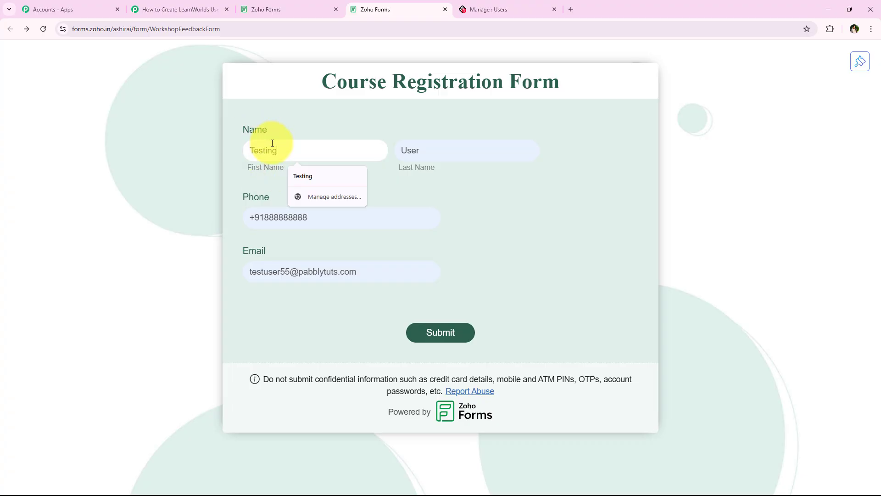
click(437, 135)
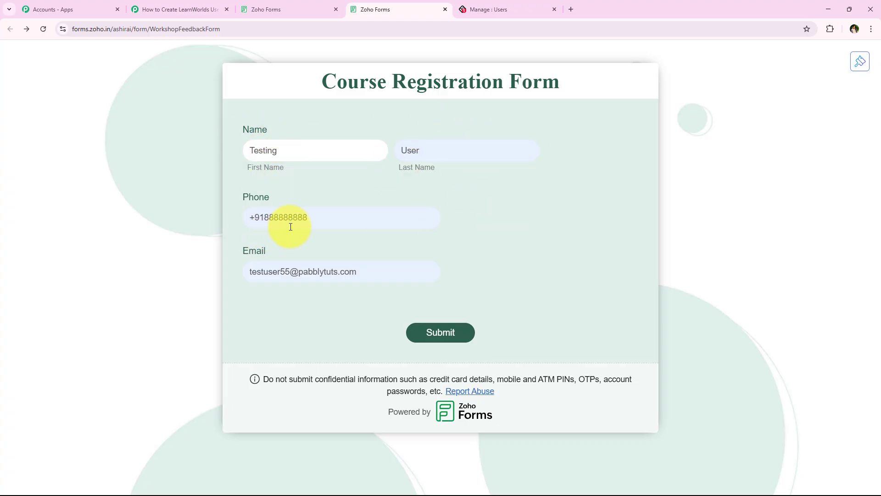
Step: Complete the phone number with one more digit, add a 6 before the @ in the email, and submit the registration form
click(322, 221)
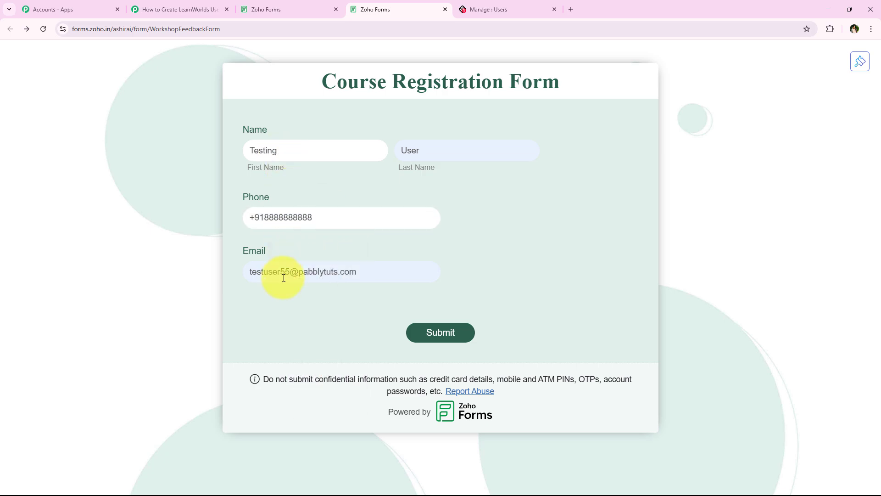
click(293, 271)
text(6)
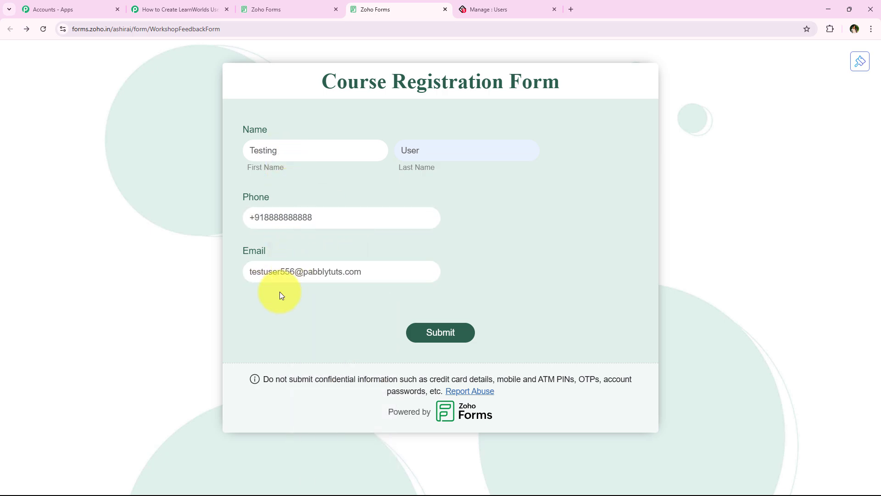
click(469, 335)
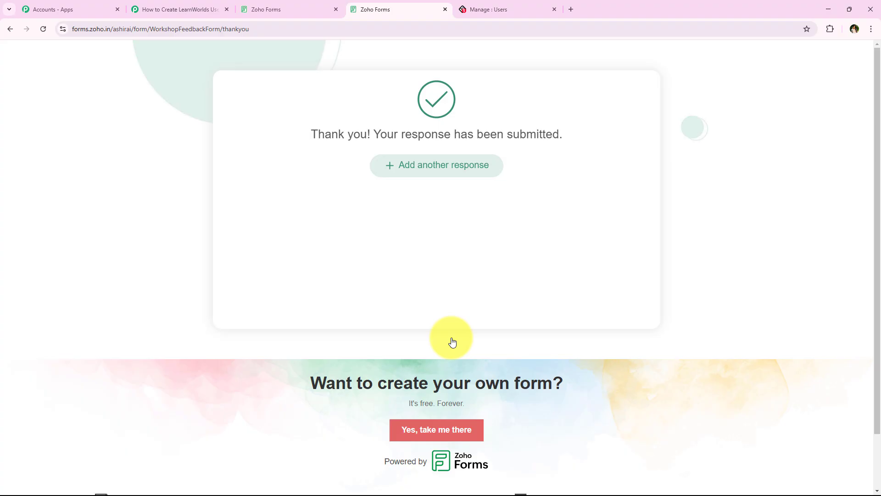
Step: Refresh the LearnWorlds user list, check the details of the user created by the form submission, and return to the Pabbly Connect workflow
click(527, 7)
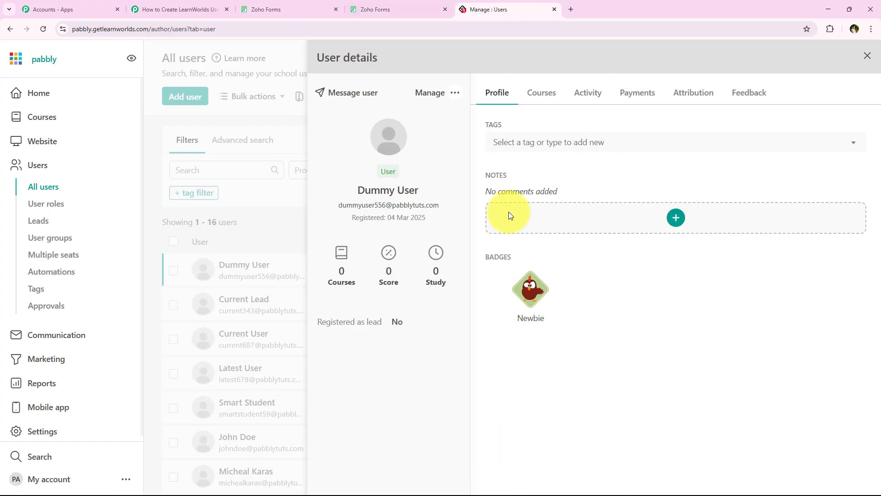
click(281, 100)
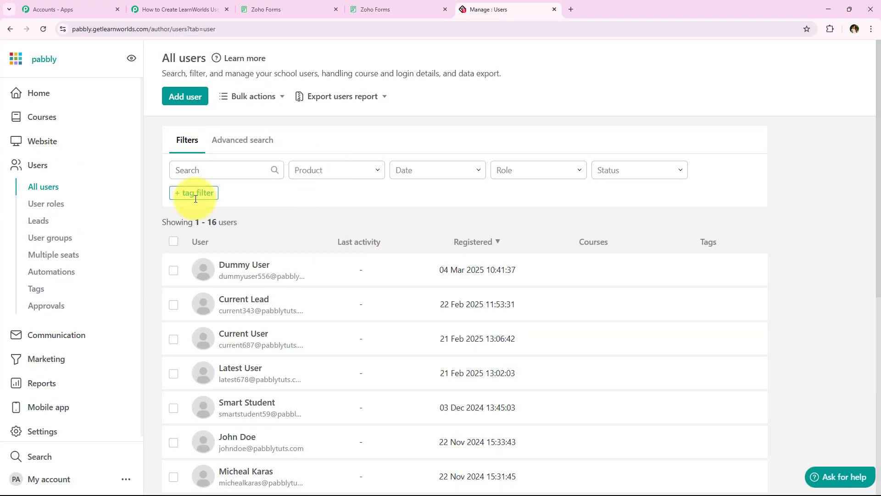
click(41, 35)
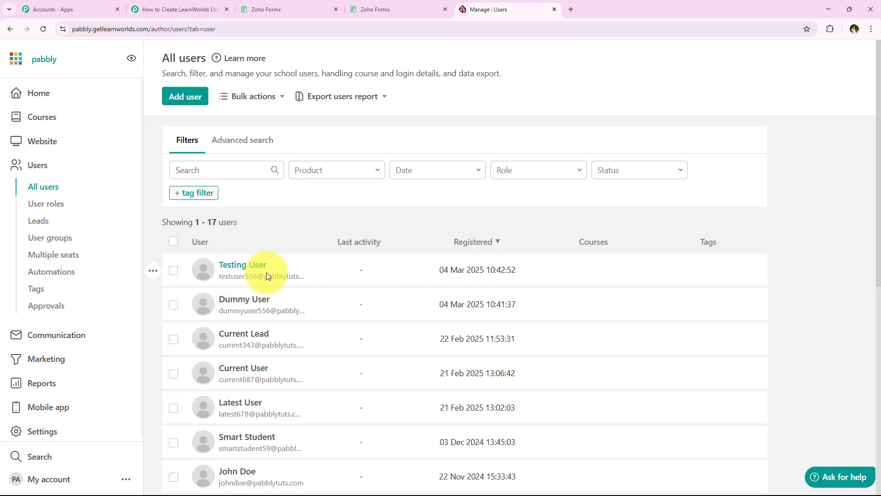
click(239, 267)
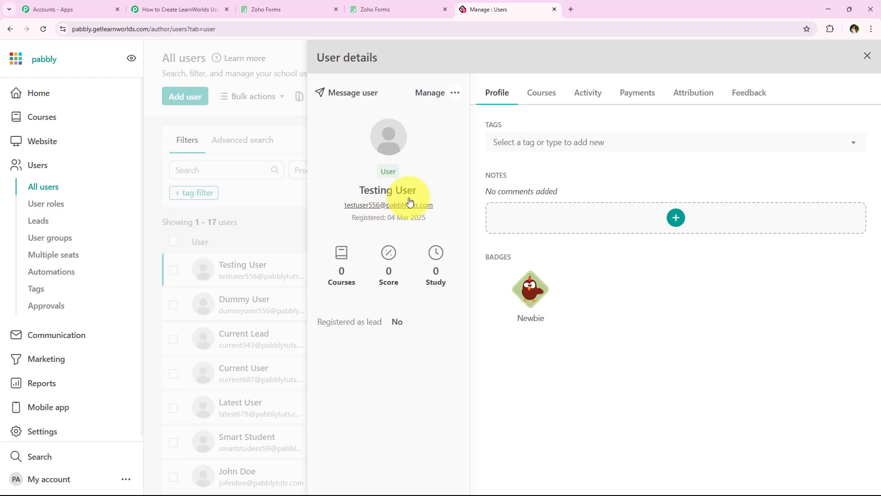
click(286, 229)
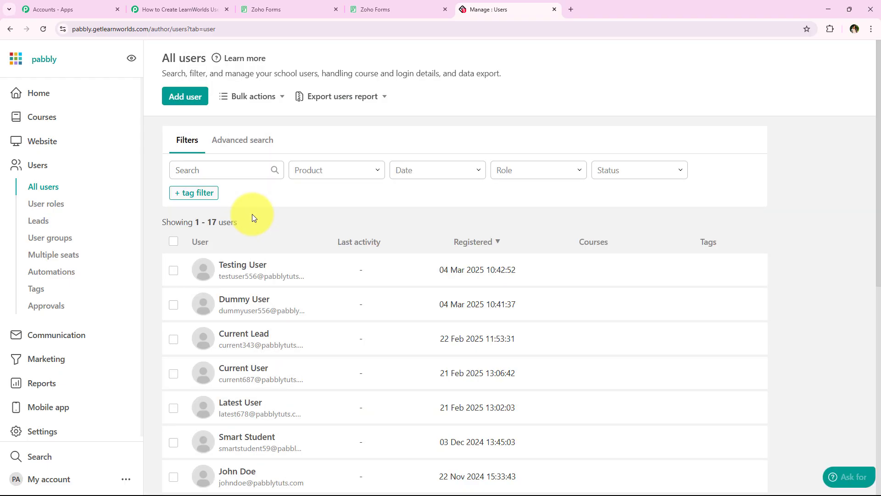
click(196, 10)
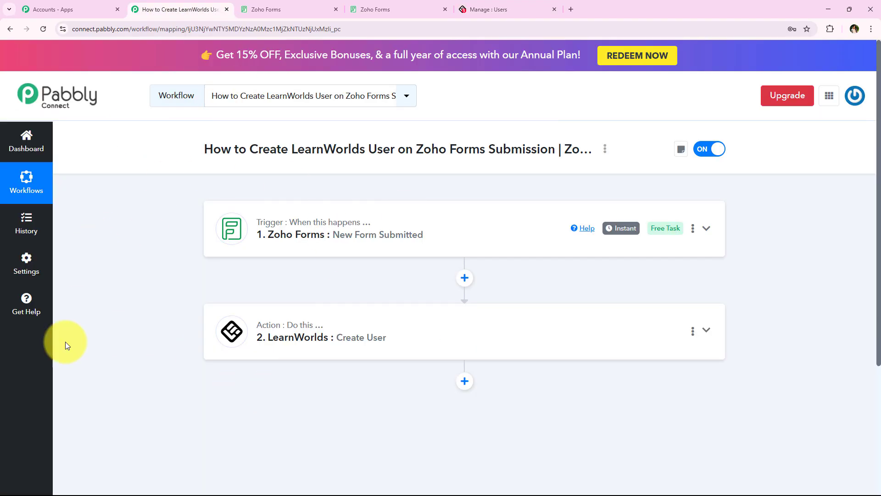